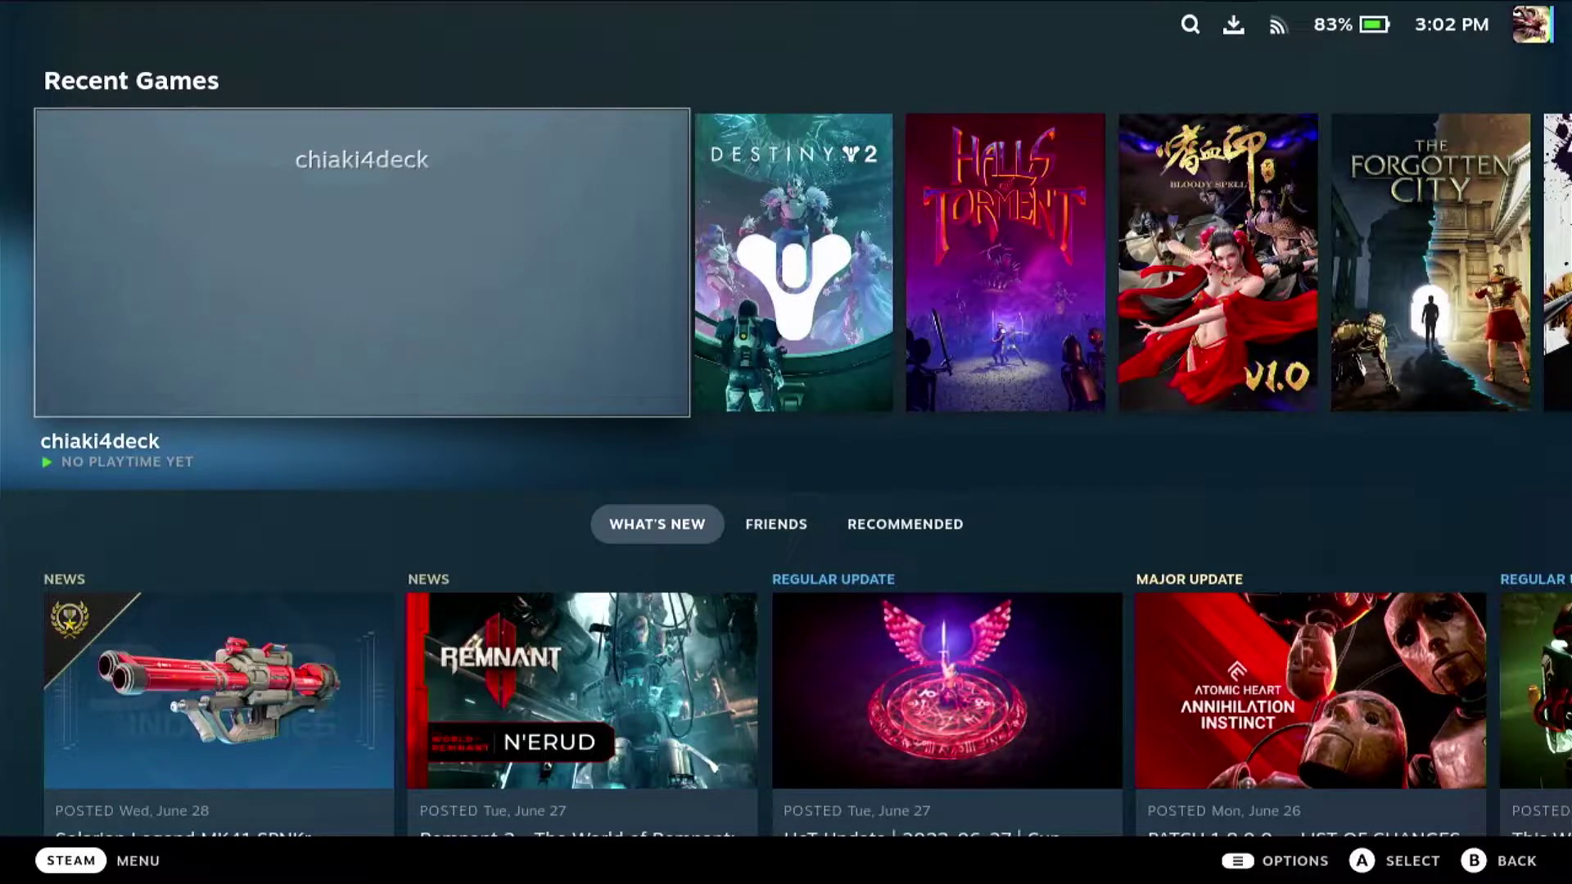
# - Launch chiaki4deck, browse the PS5 game row and start Hogwarts Legacy
pyautogui.press('Return')
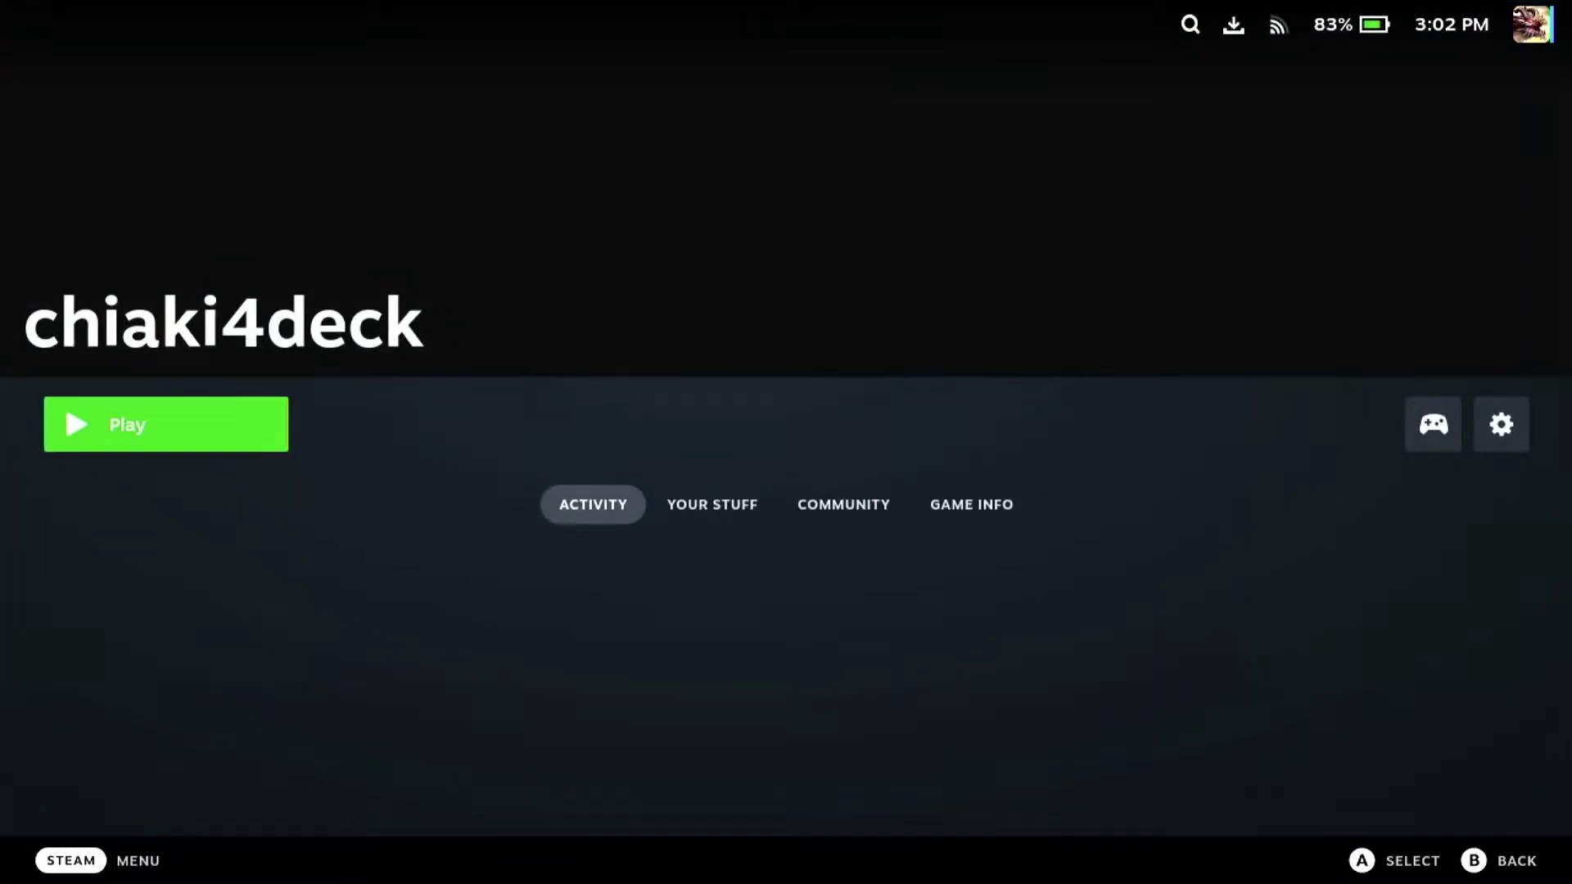
pyautogui.press('Return')
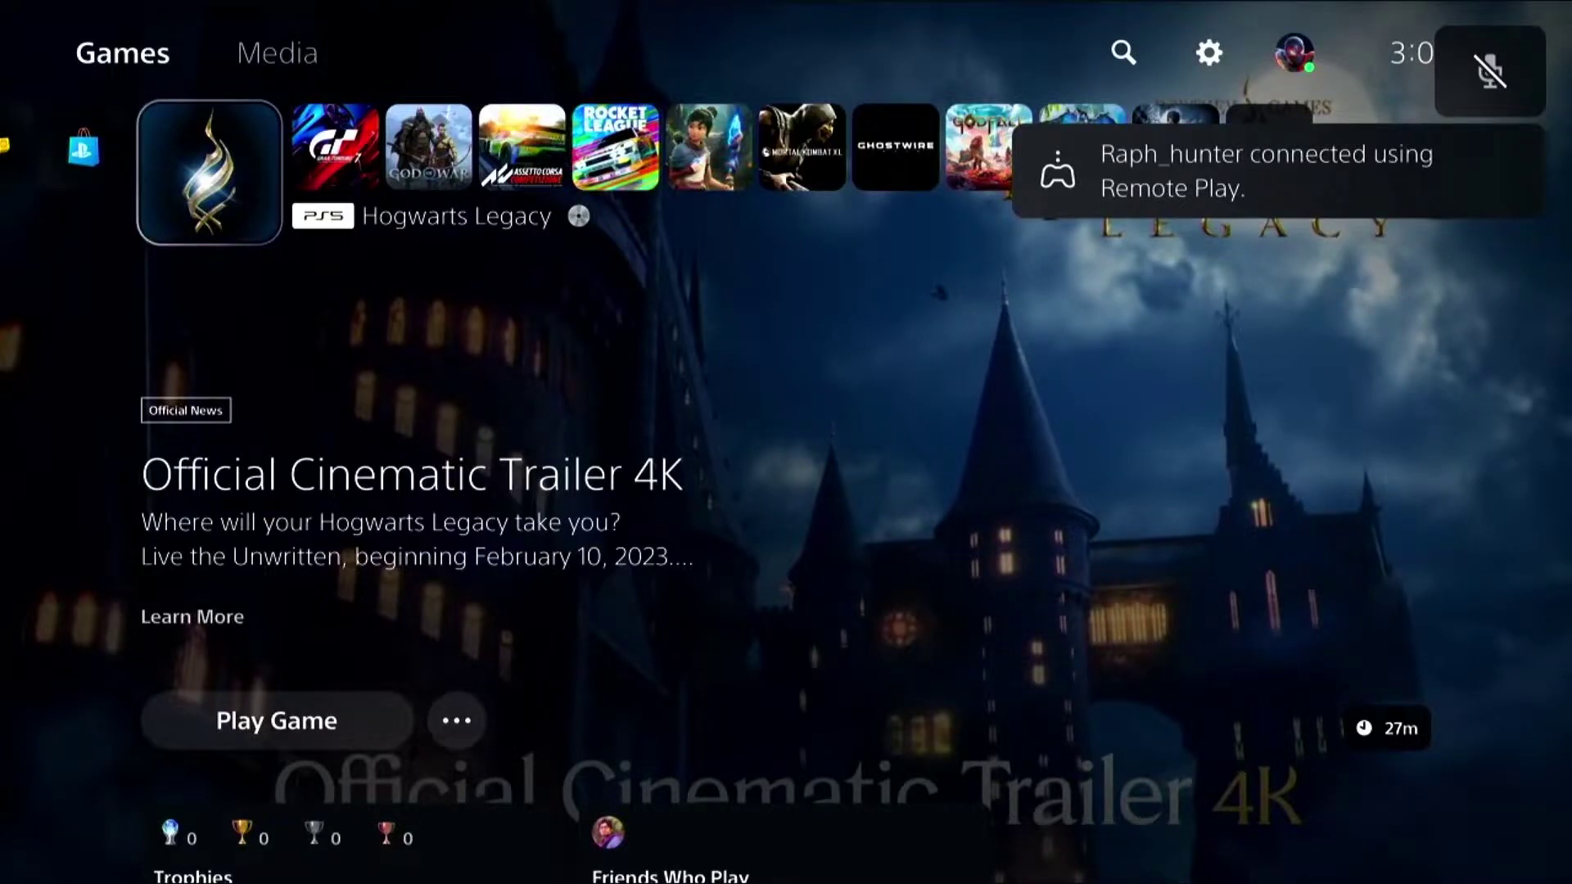
pyautogui.press('Right')
pyautogui.press('Right')
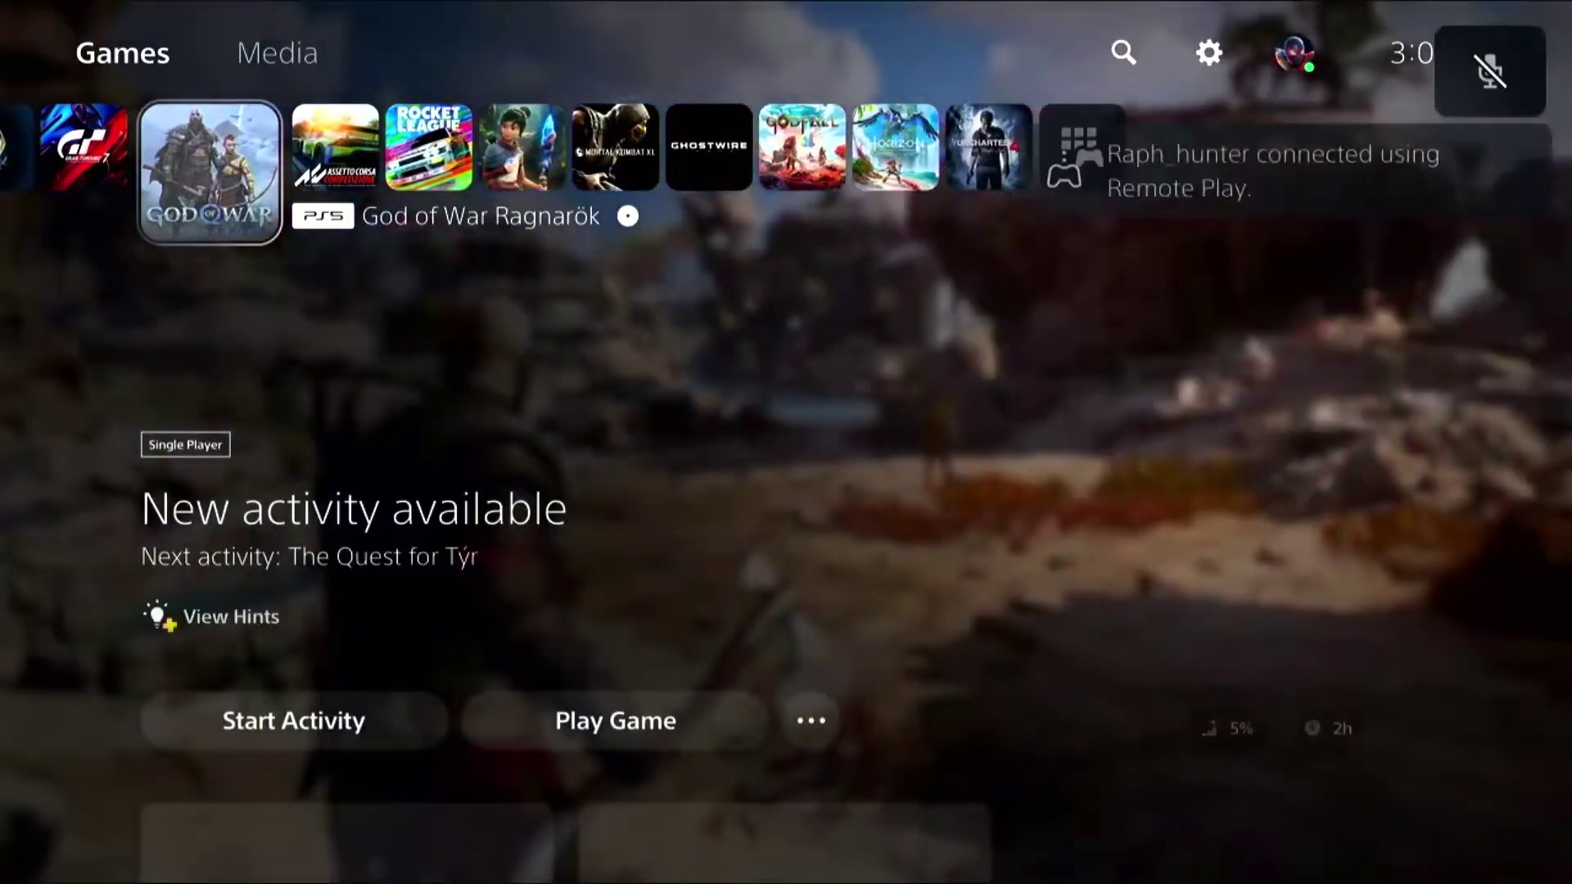
pyautogui.press('Left')
pyautogui.press('Left')
pyautogui.press('Left')
pyautogui.press('Left')
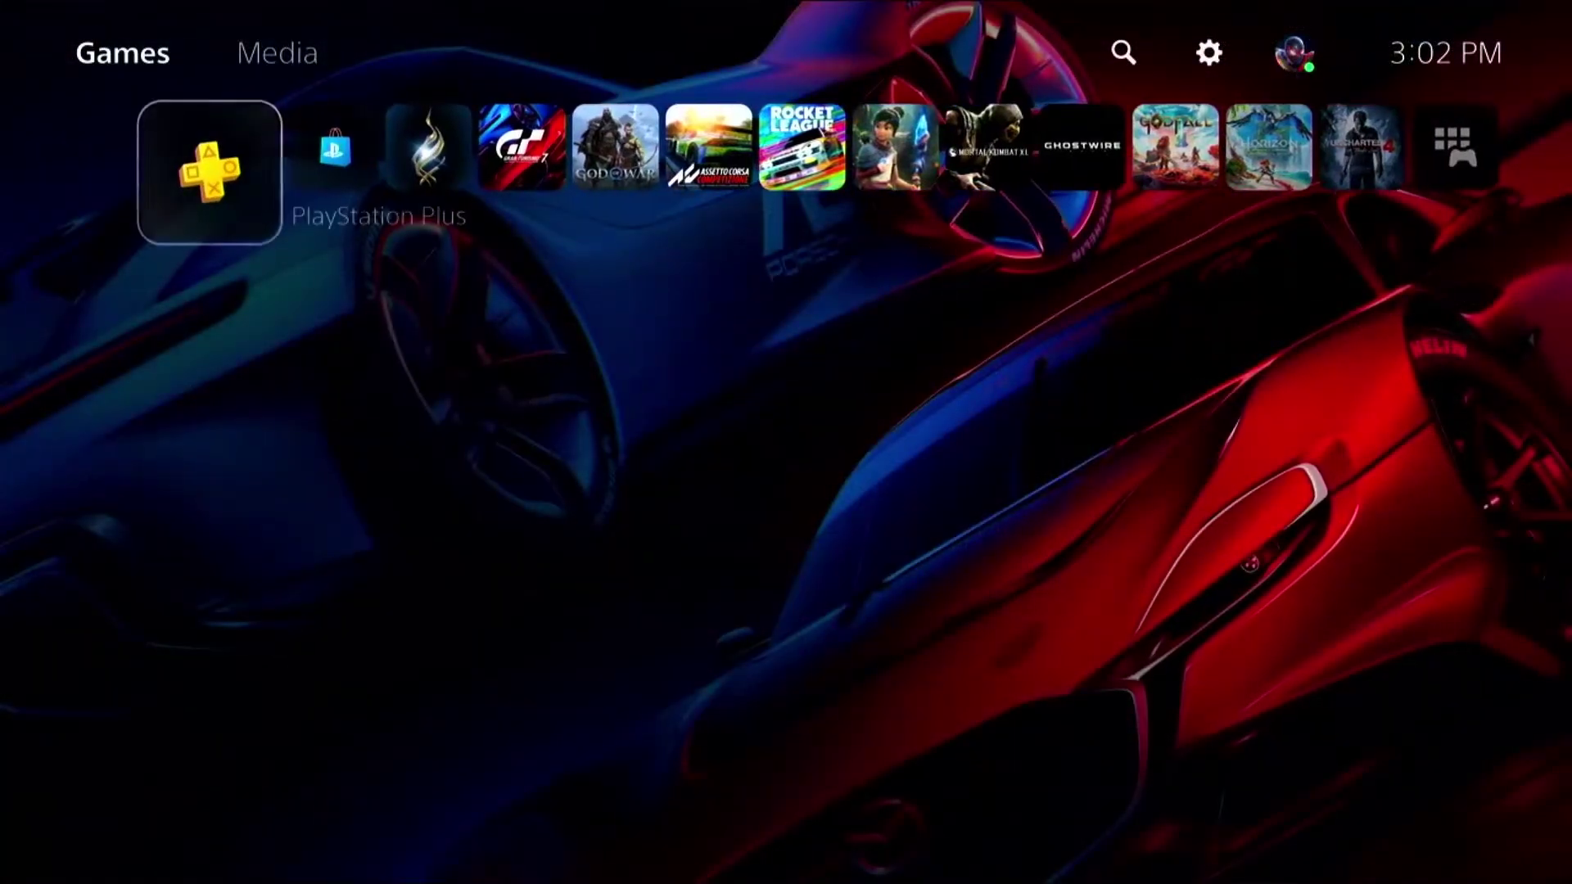
pyautogui.press('Right')
pyautogui.press('Right')
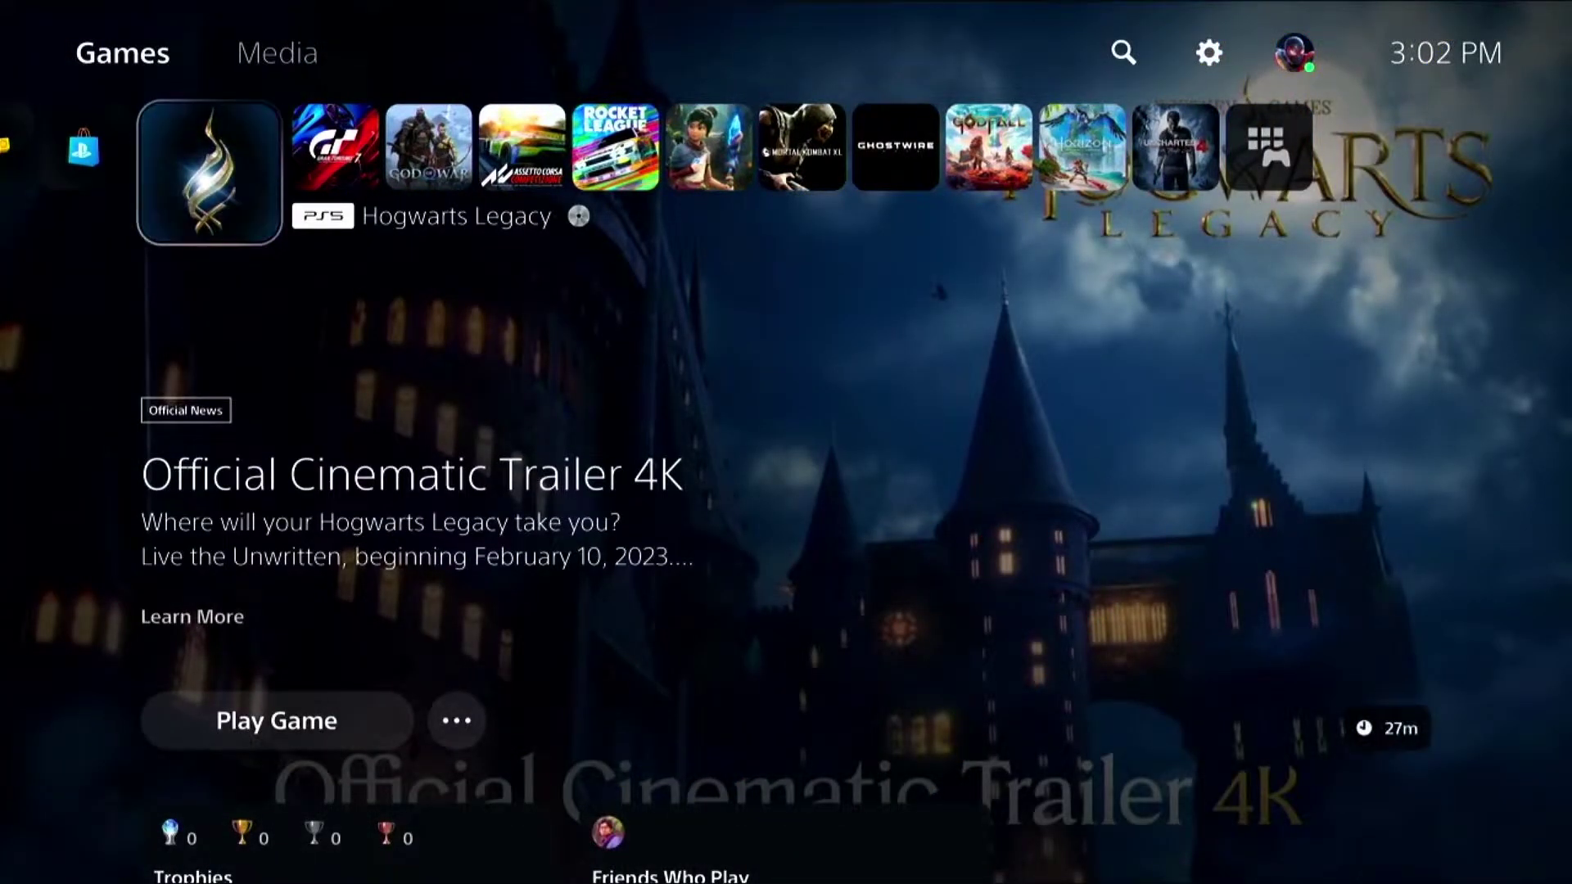
pyautogui.press('Return')
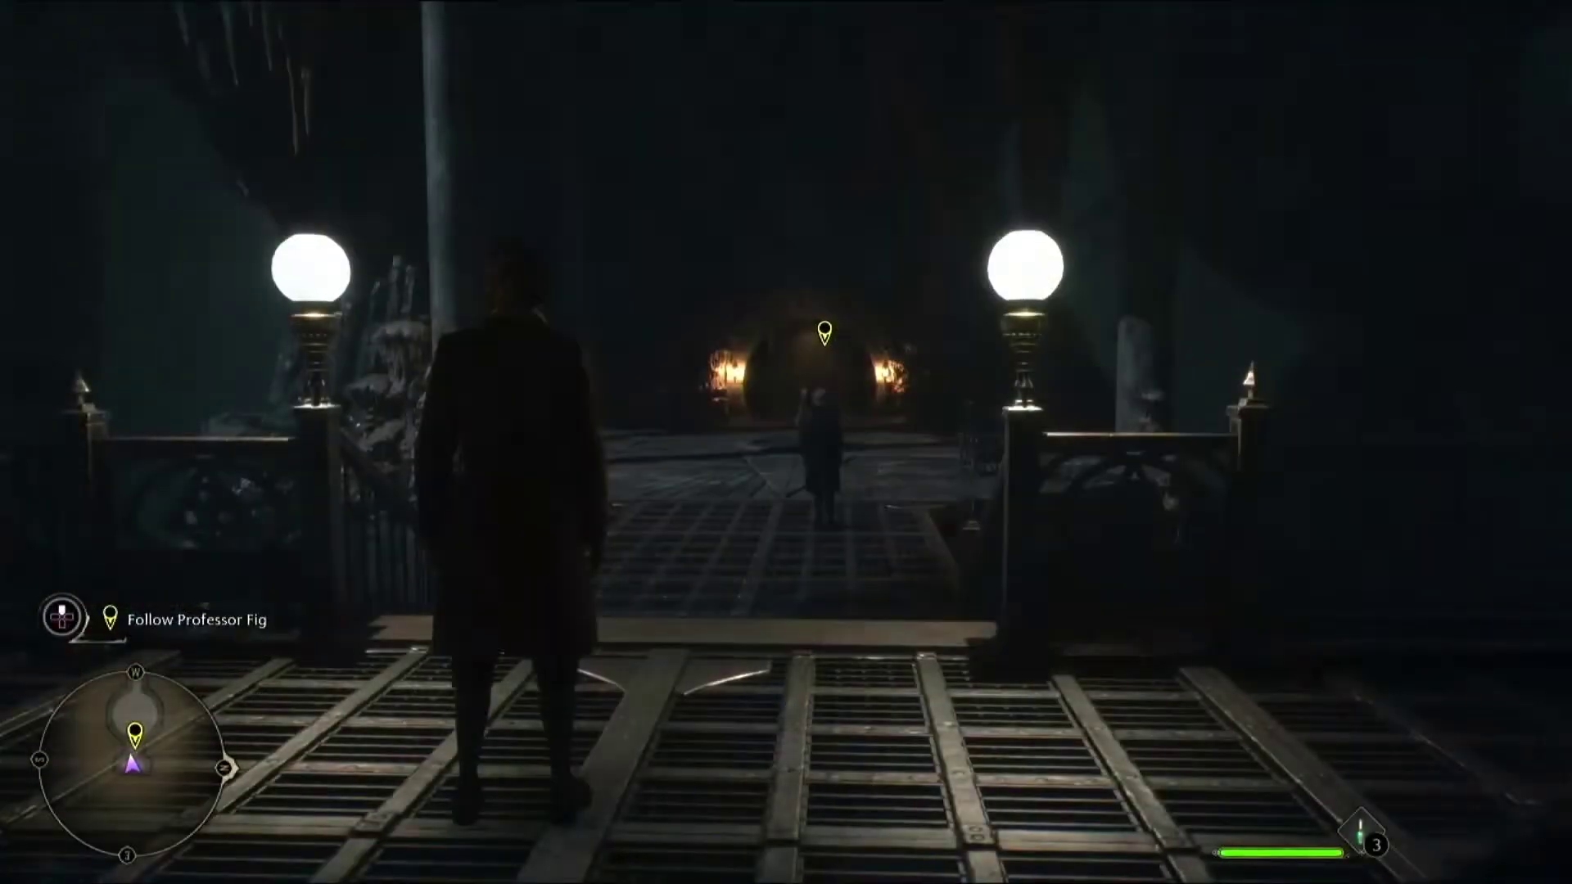
# - Walk the character across the walkway and down the stairwell after Professor Fig
pyautogui.press('w')
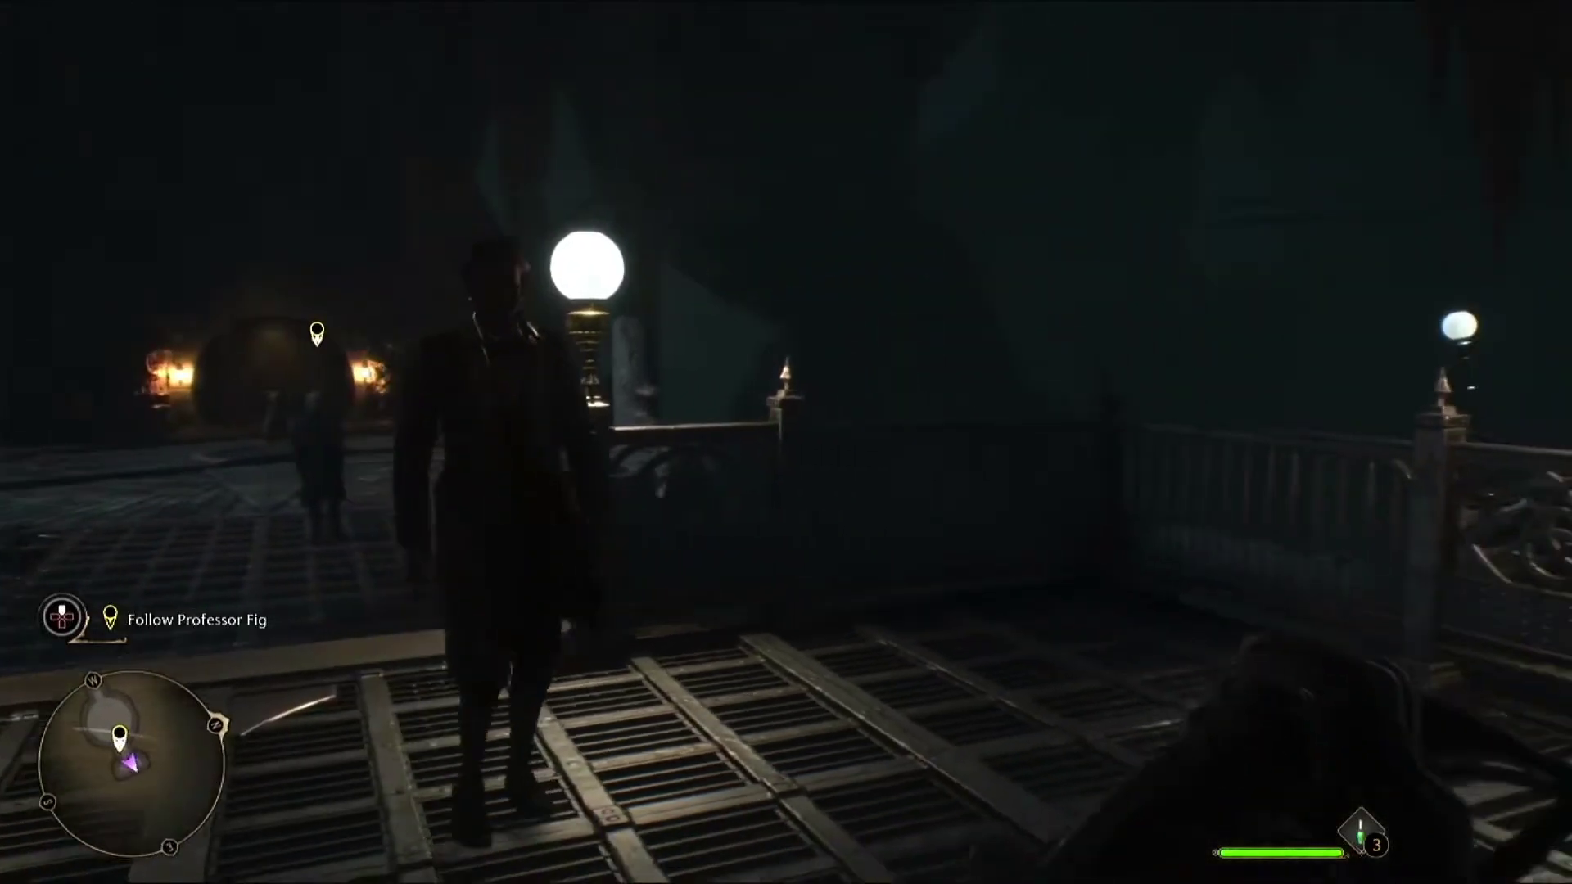
pyautogui.press('w')
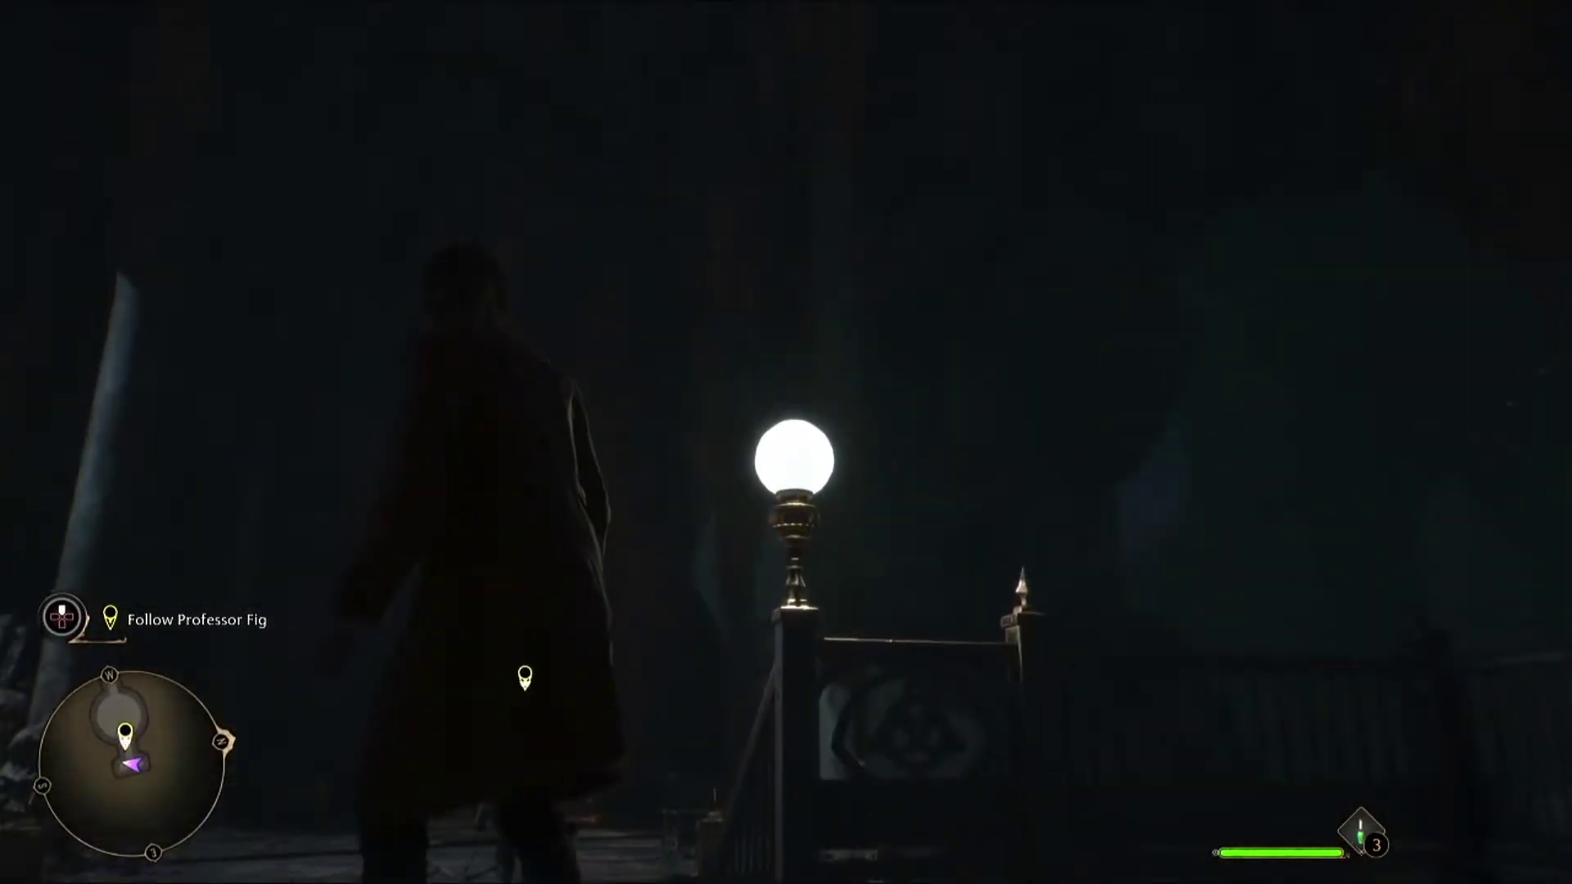
pyautogui.press('w')
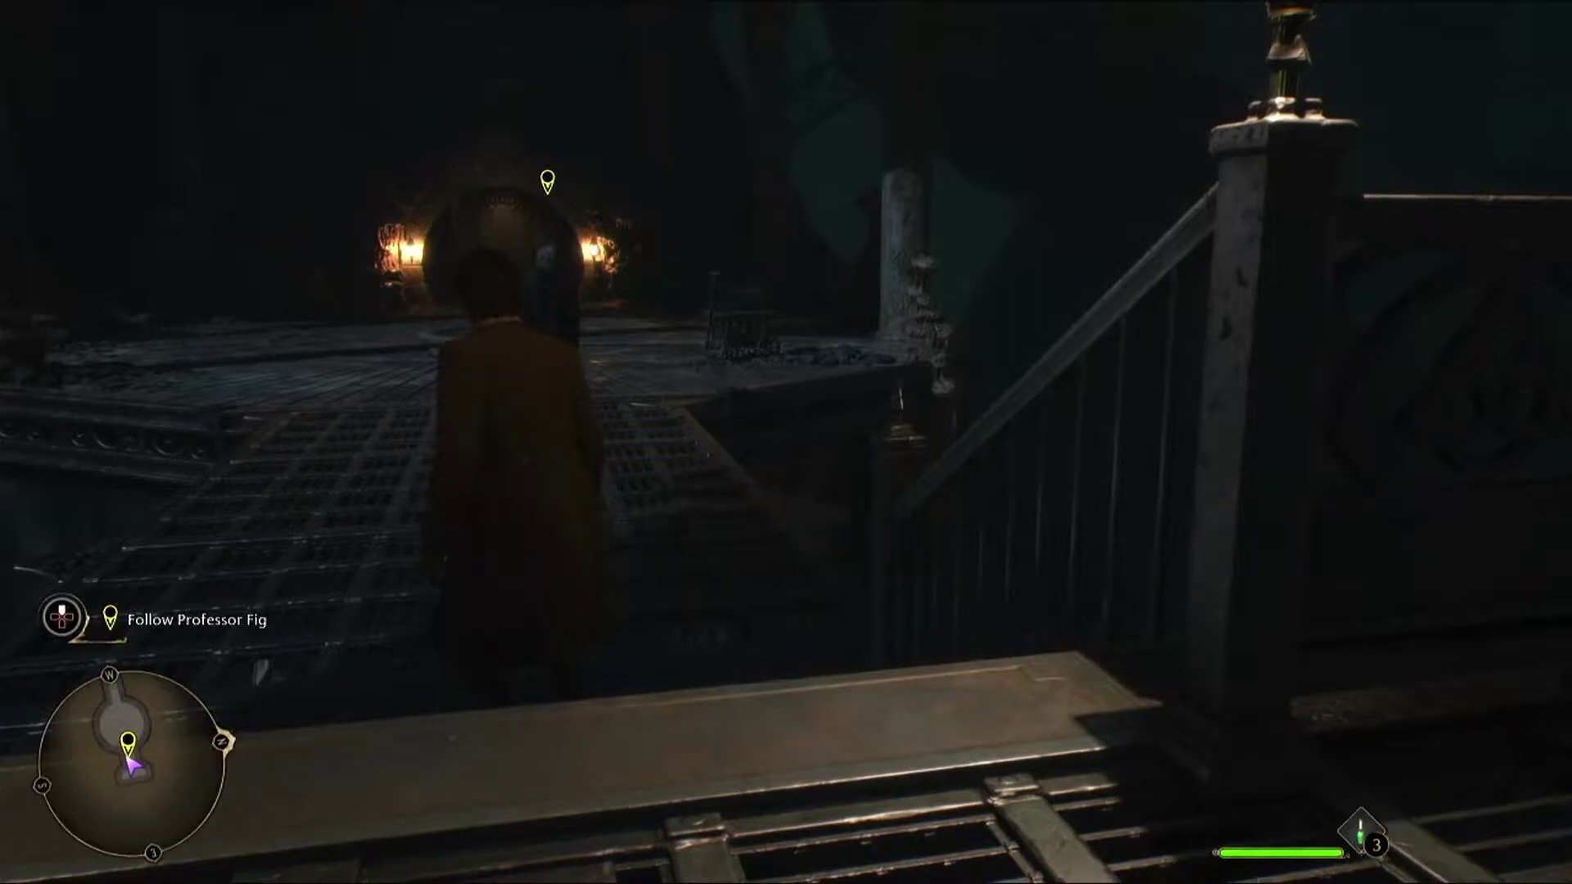
pyautogui.press('w')
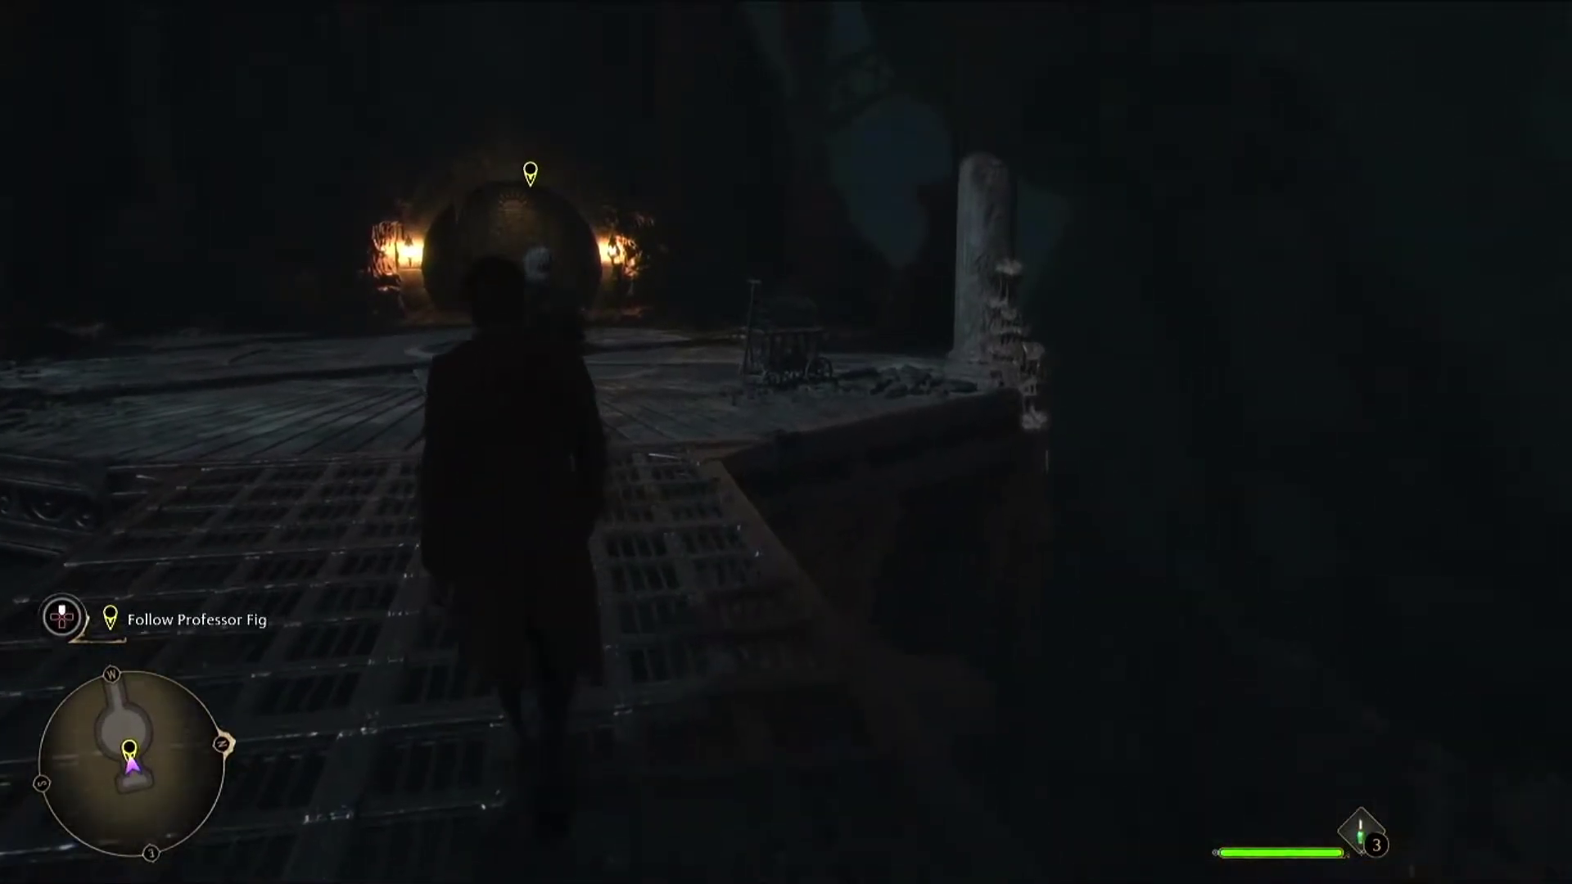
pyautogui.press('w')
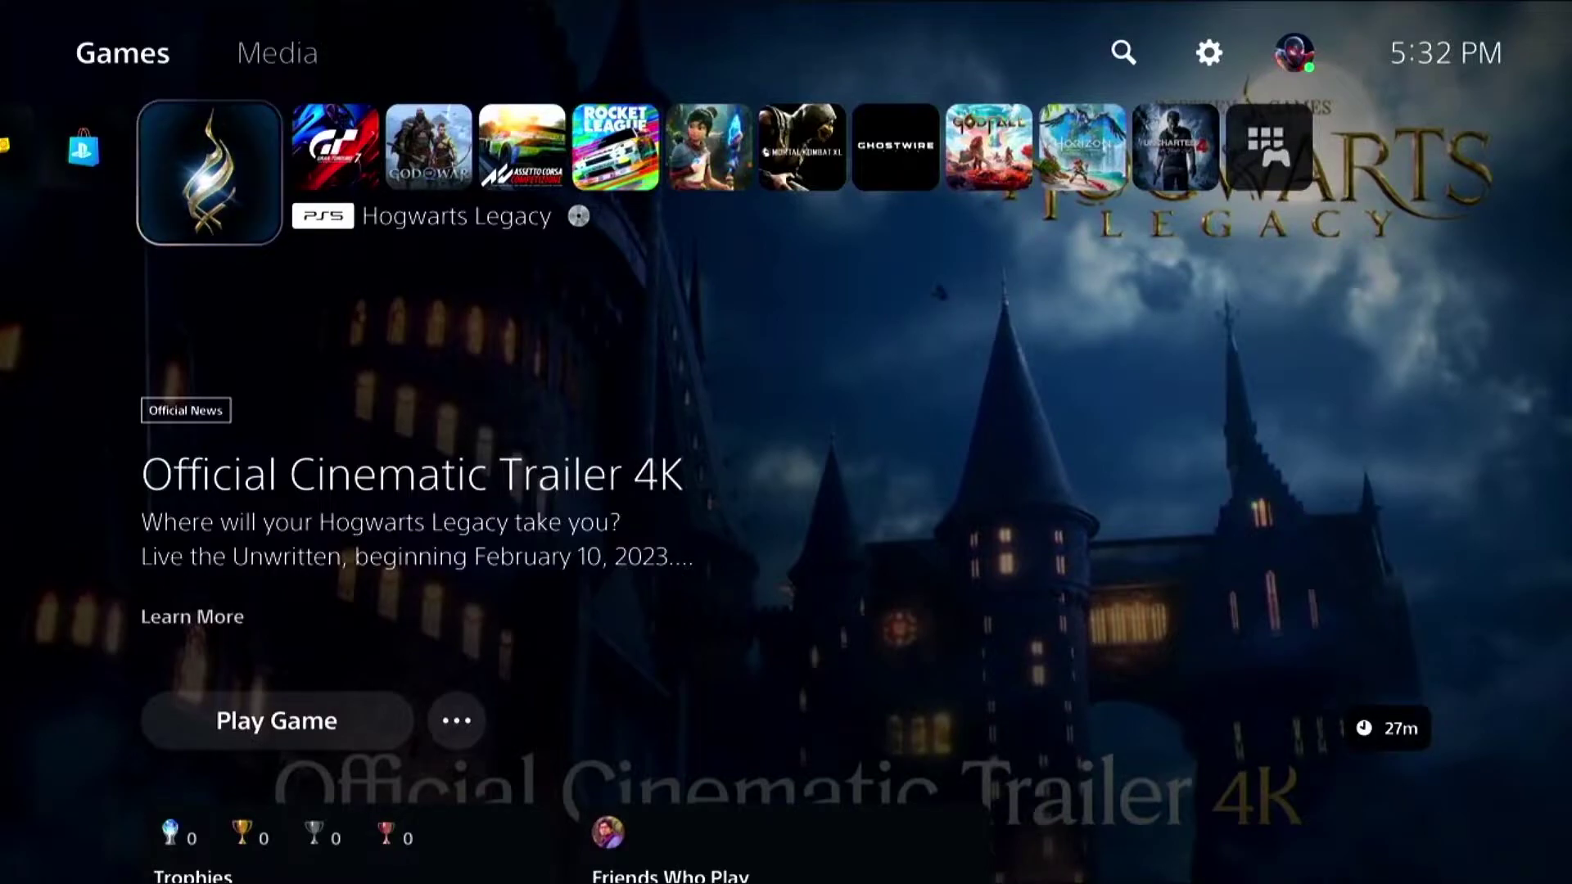
# - Open PS5 Settings > System > Remote Play and check Enable Remote Play is on
pyautogui.press('Up')
pyautogui.press('Right')
pyautogui.press('Right')
pyautogui.press('Right')
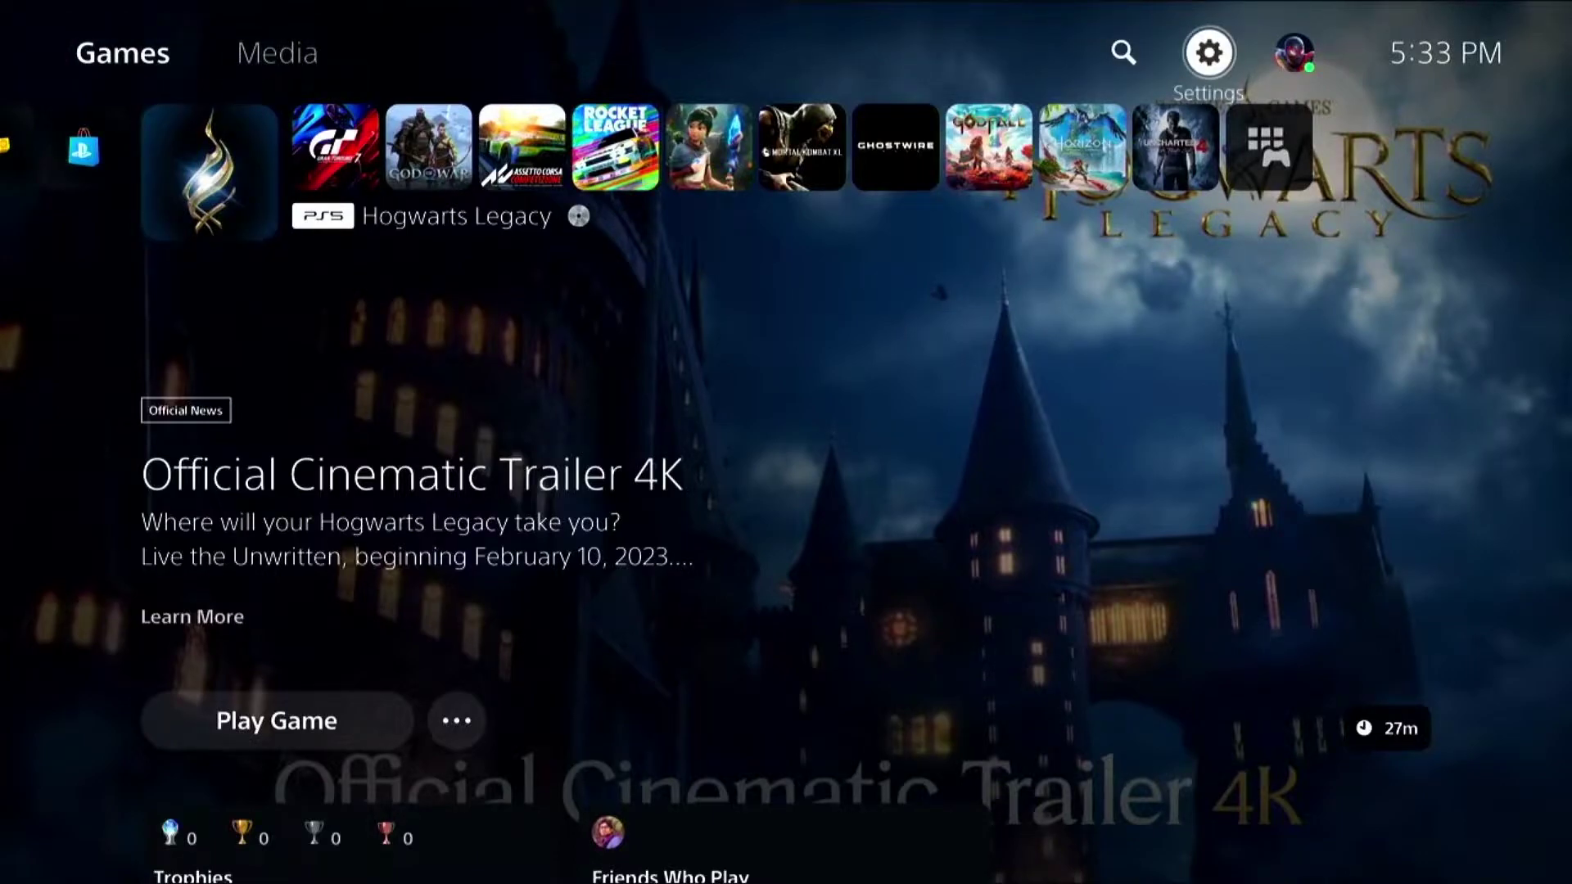
pyautogui.press('Return')
pyautogui.press('Down')
pyautogui.press('Down')
pyautogui.press('Return')
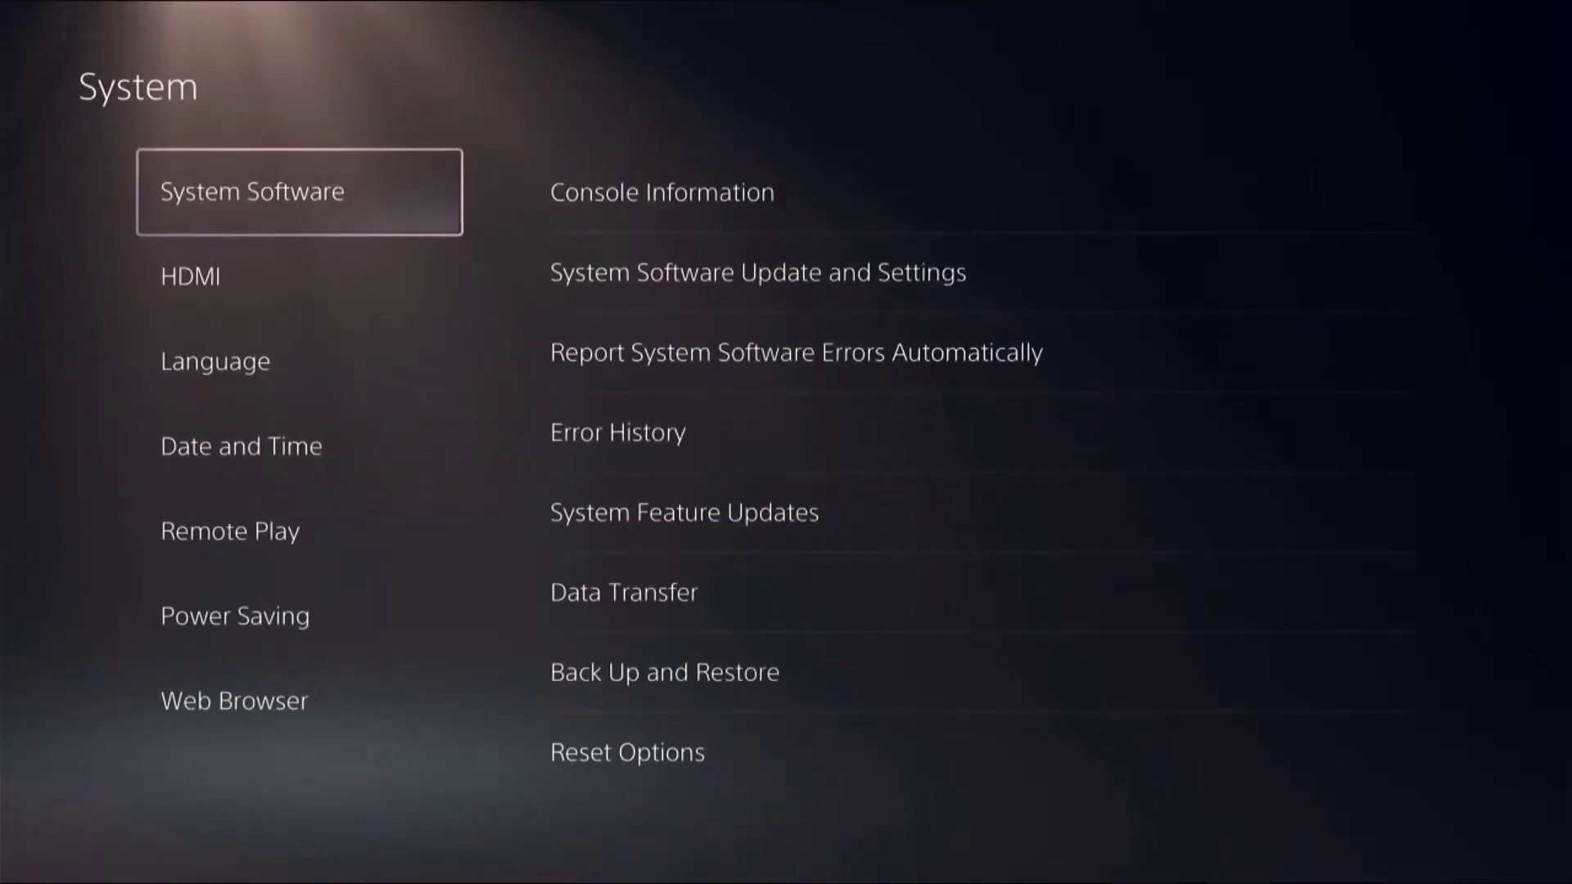
pyautogui.press('Down')
pyautogui.press('Down')
pyautogui.press('Down')
pyautogui.press('Down')
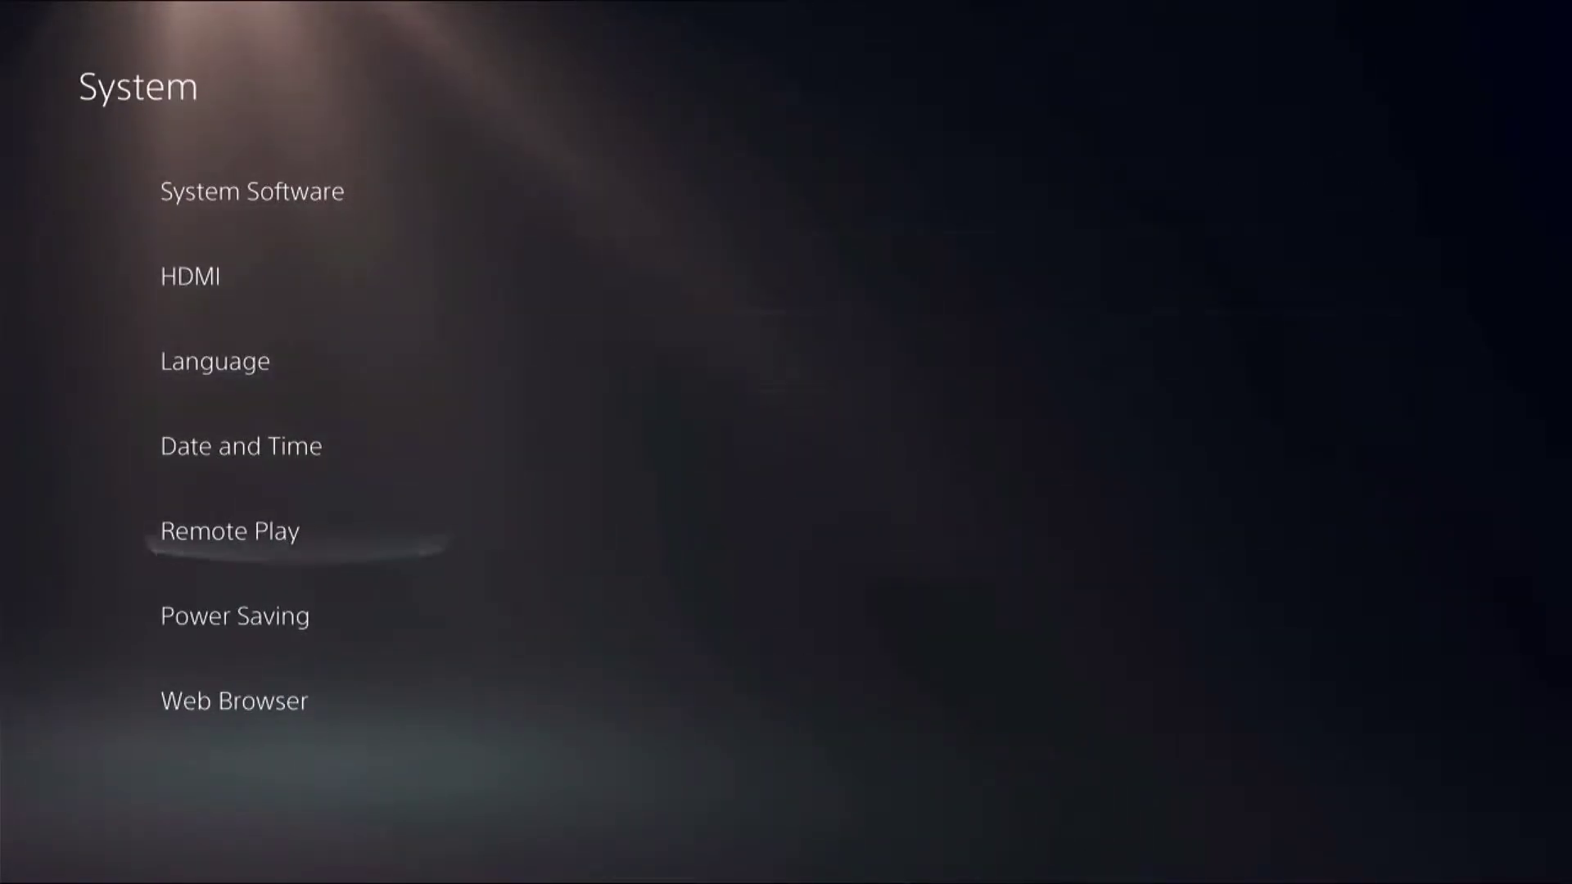
pyautogui.press('Return')
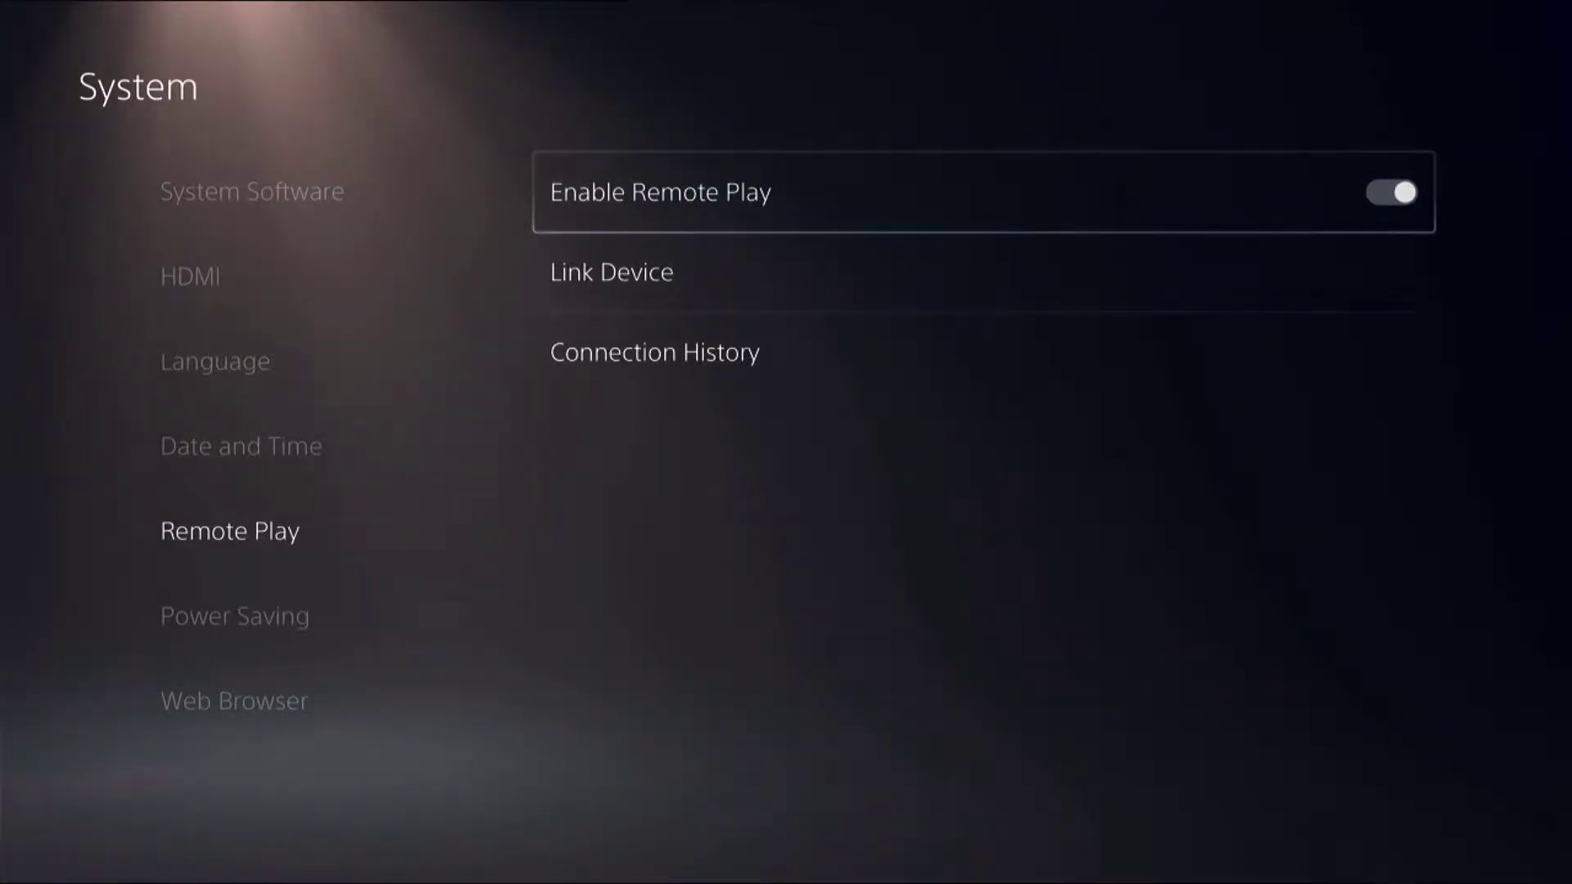
# - Go to Power Saving > Features Available in Rest Mode
pyautogui.press('Left')
pyautogui.press('Down')
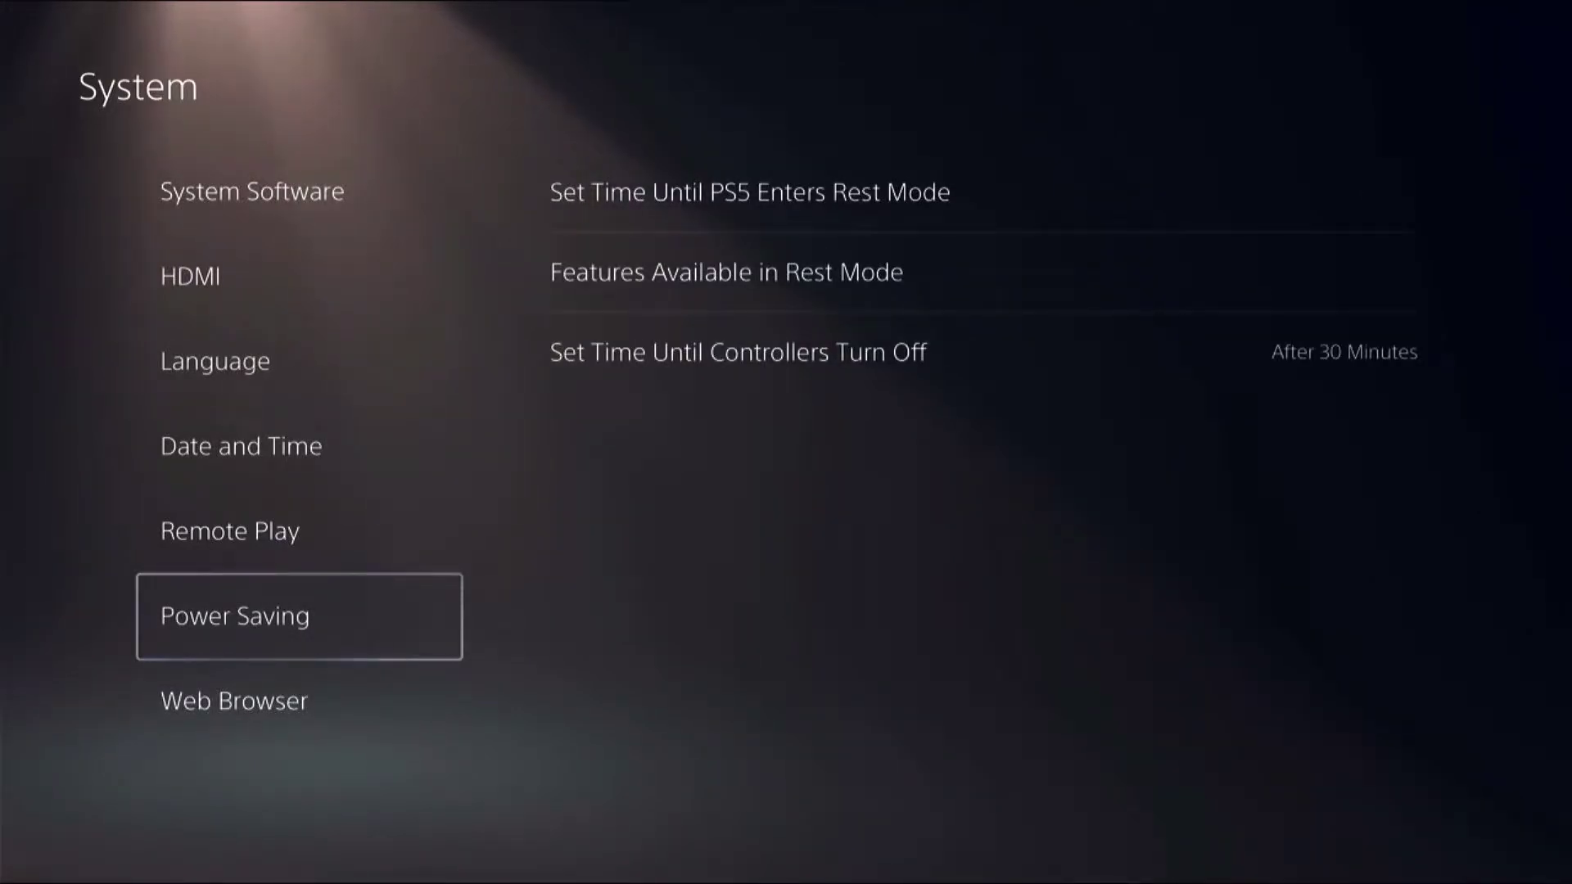
pyautogui.press('Right')
pyautogui.press('Down')
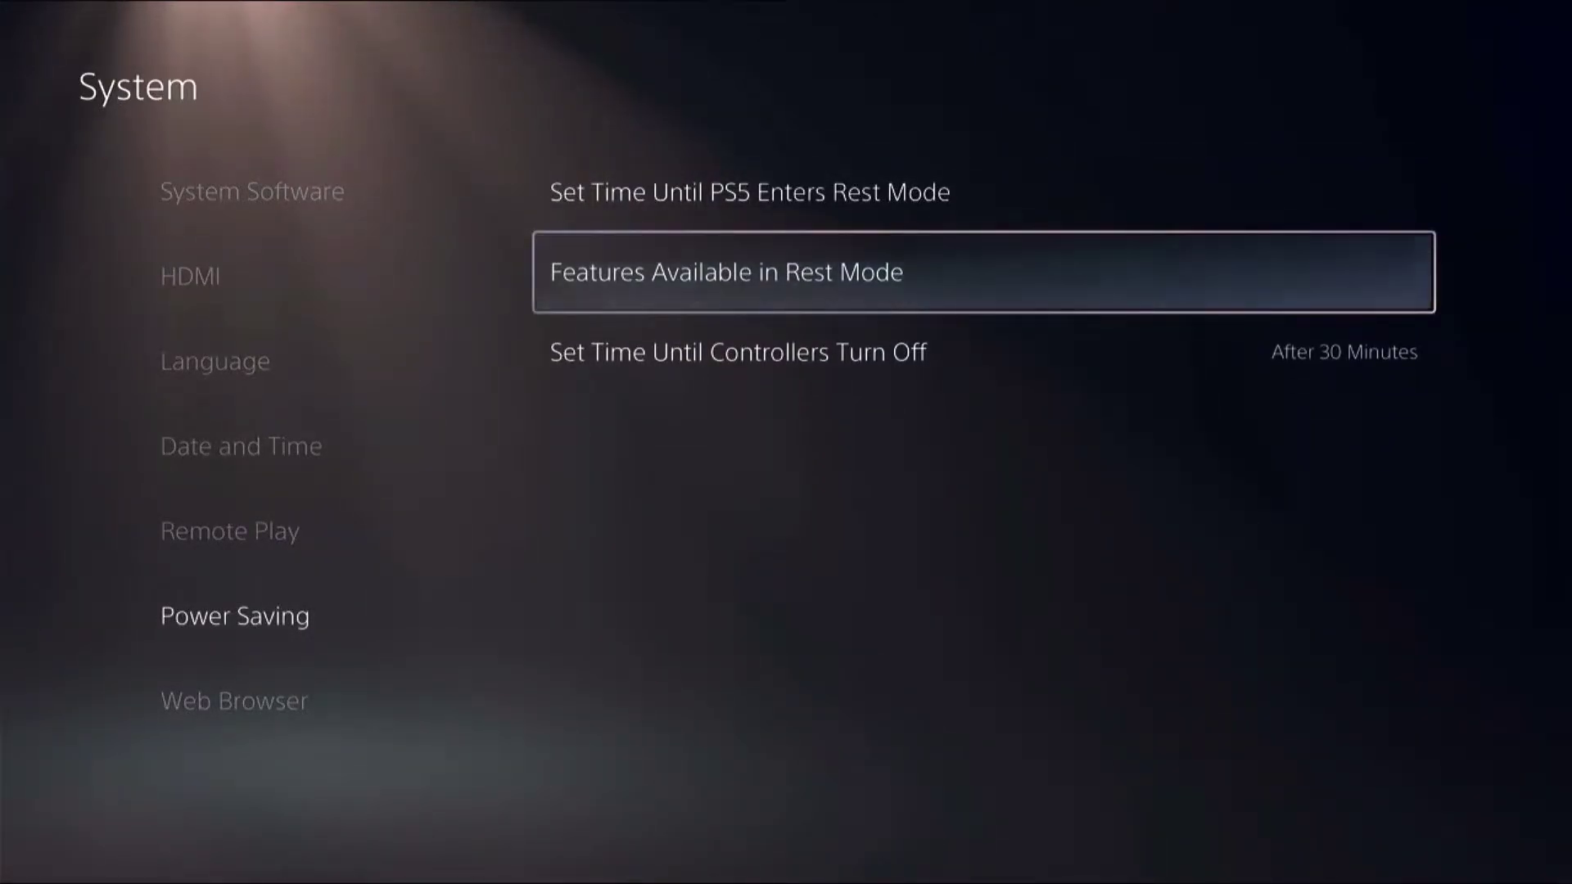
pyautogui.press('Return')
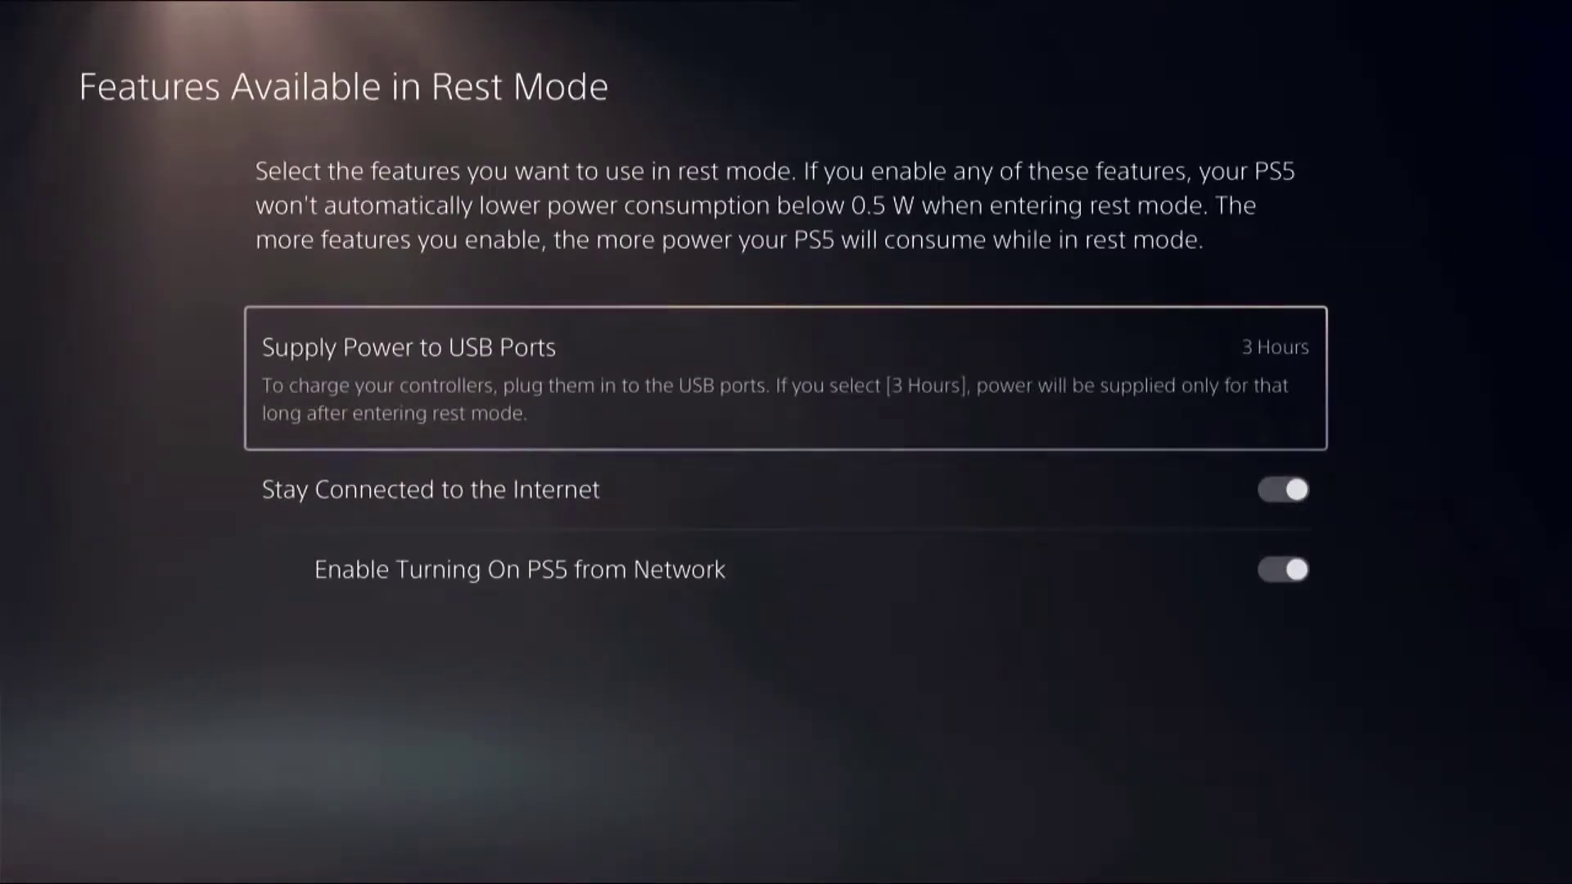
# - Confirm Stay Connected to the Internet and Enable Turning On PS5 from Network are both on
pyautogui.press('Down')
pyautogui.press('Down')
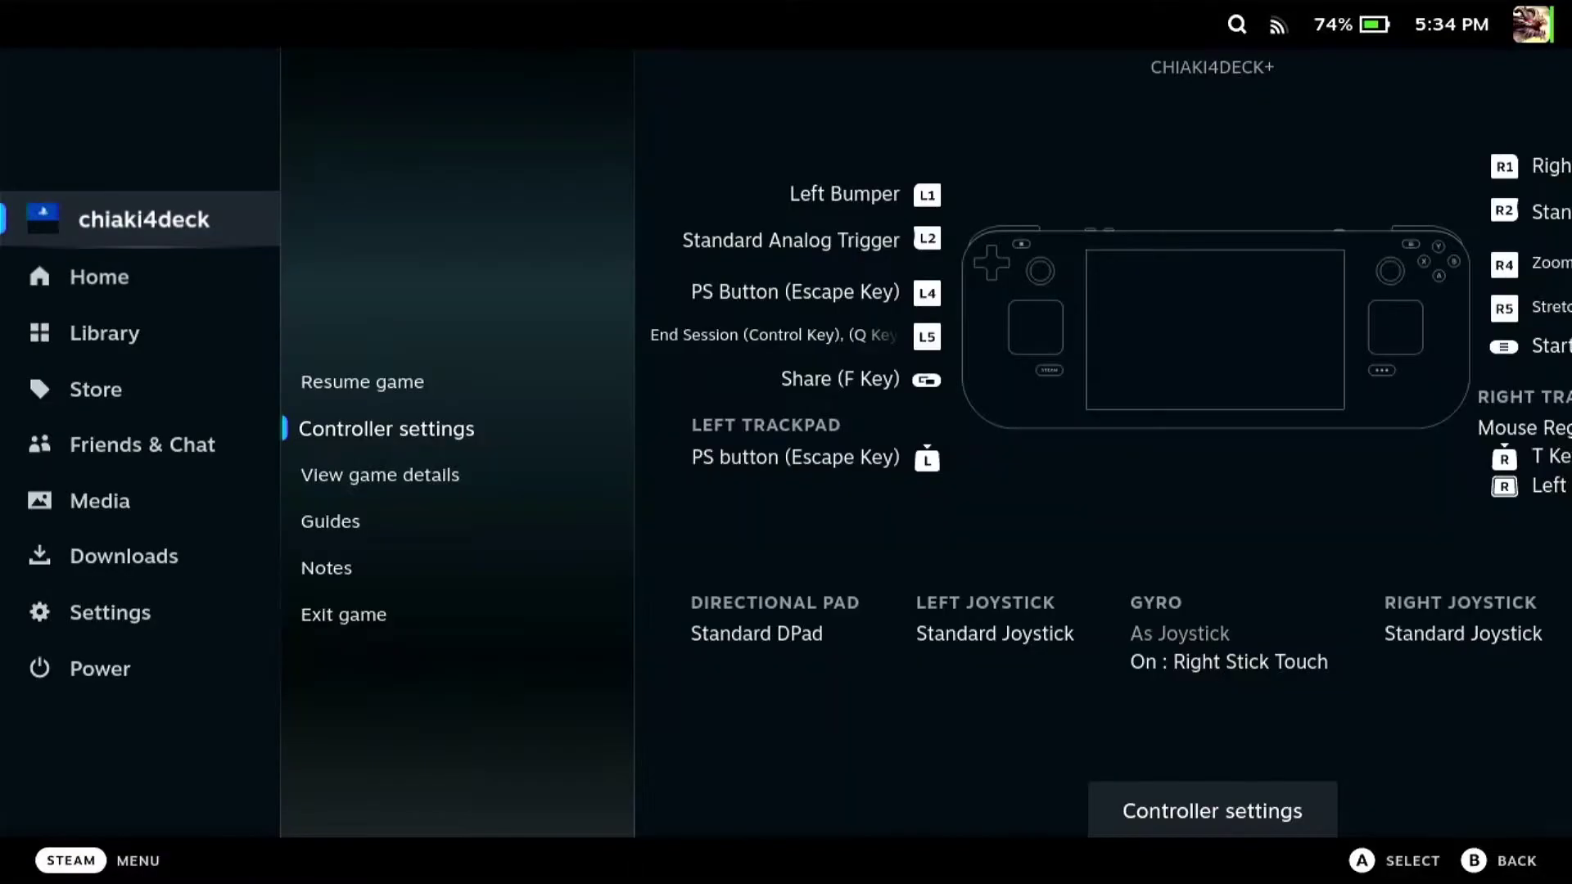
pyautogui.press('Right')
# - Exit chiaki4deck from the Steam game menu and return to Steam Home
pyautogui.press('Down')
pyautogui.press('Down')
pyautogui.press('Down')
pyautogui.press('Down')
pyautogui.press('Down')
pyautogui.press('Return')
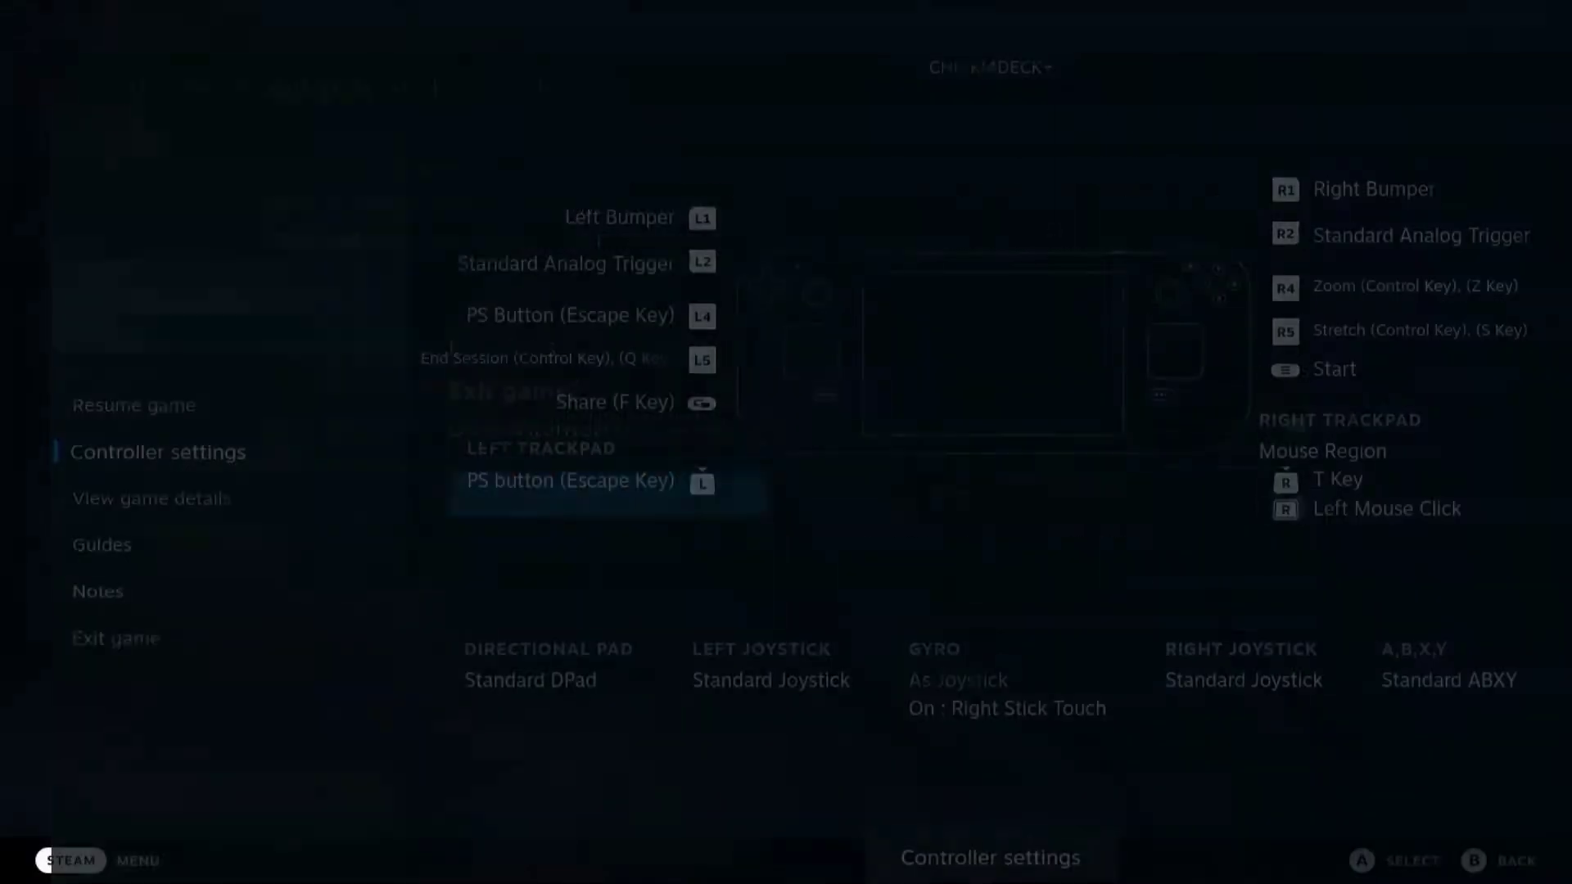
pyautogui.press('Return')
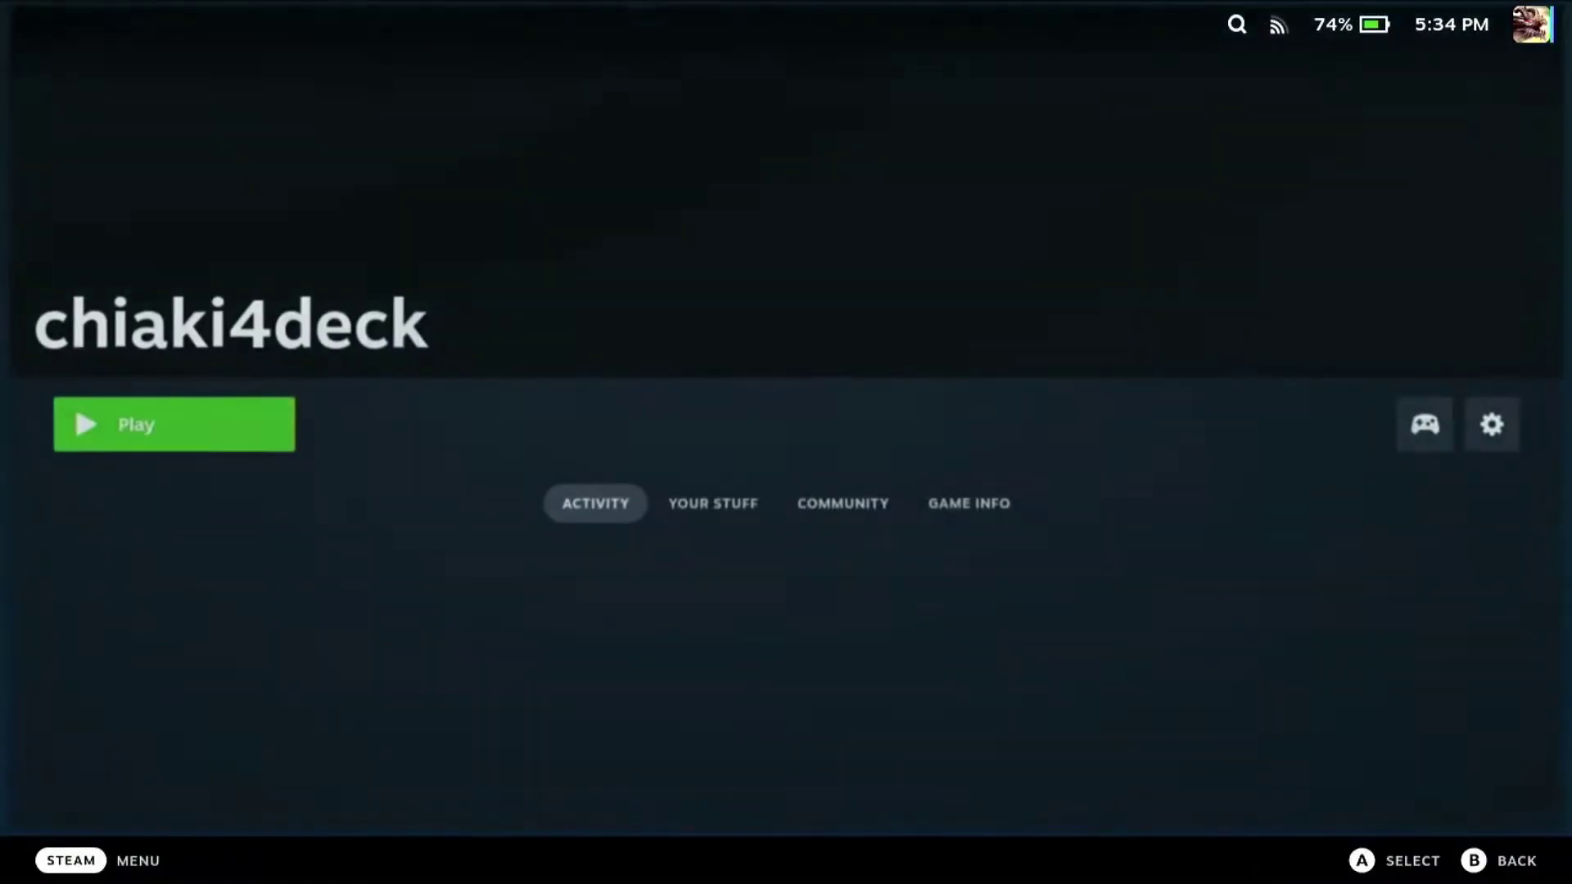
pyautogui.press('Escape')
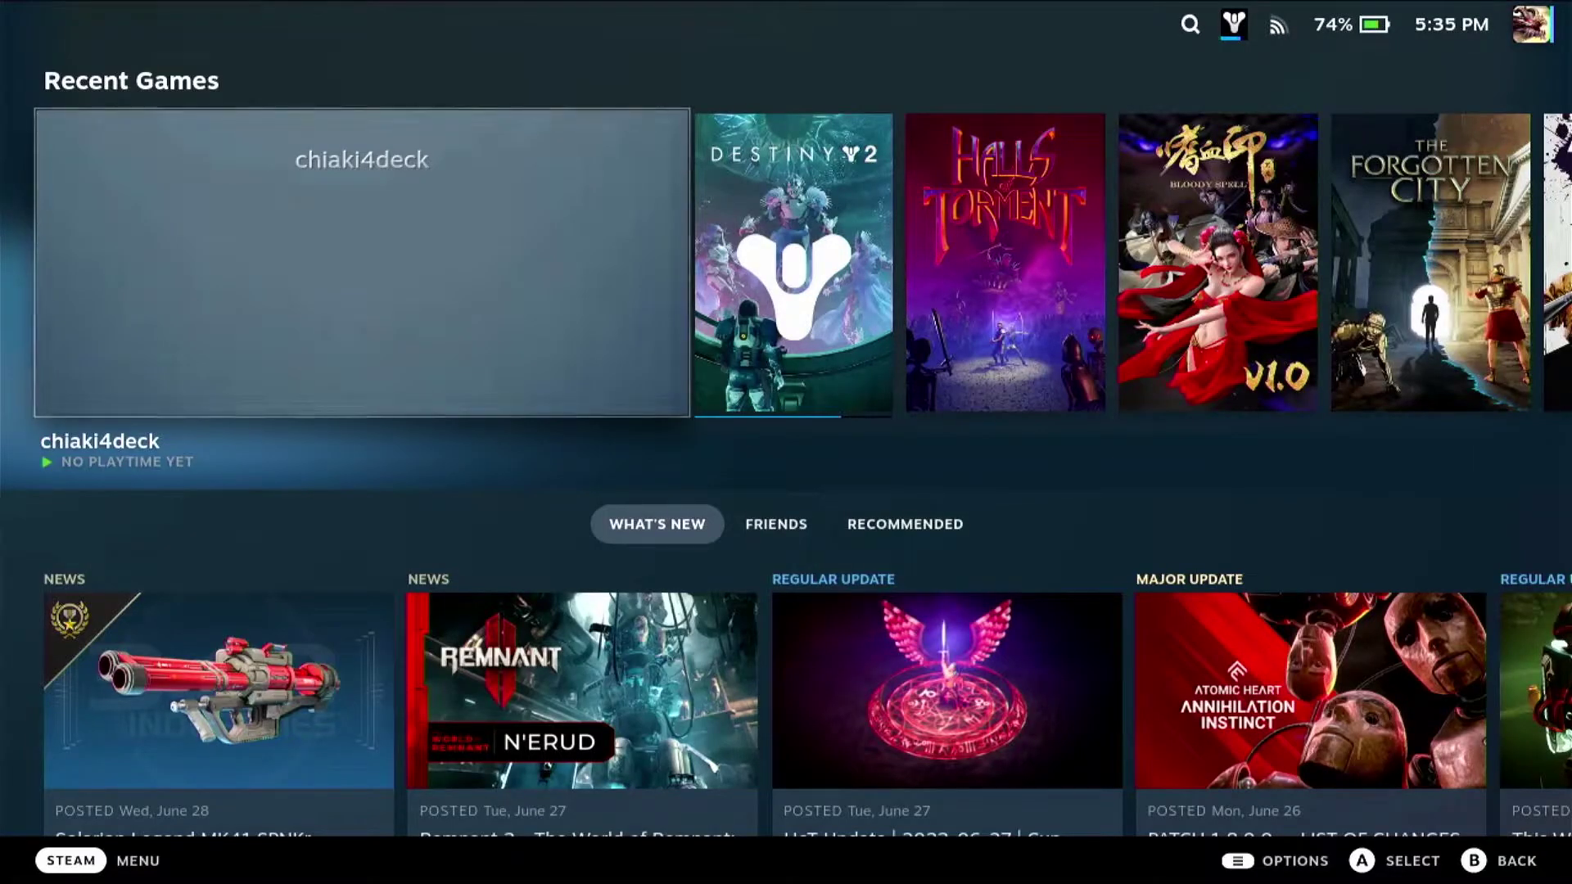
# - Switch the Steam Deck to Desktop Mode via Steam menu > Power
pyautogui.hotkey('ctrl', '1')
pyautogui.press('Down')
pyautogui.press('Down')
pyautogui.press('Down')
pyautogui.press('Down')
pyautogui.press('Down')
pyautogui.press('Down')
pyautogui.press('Down')
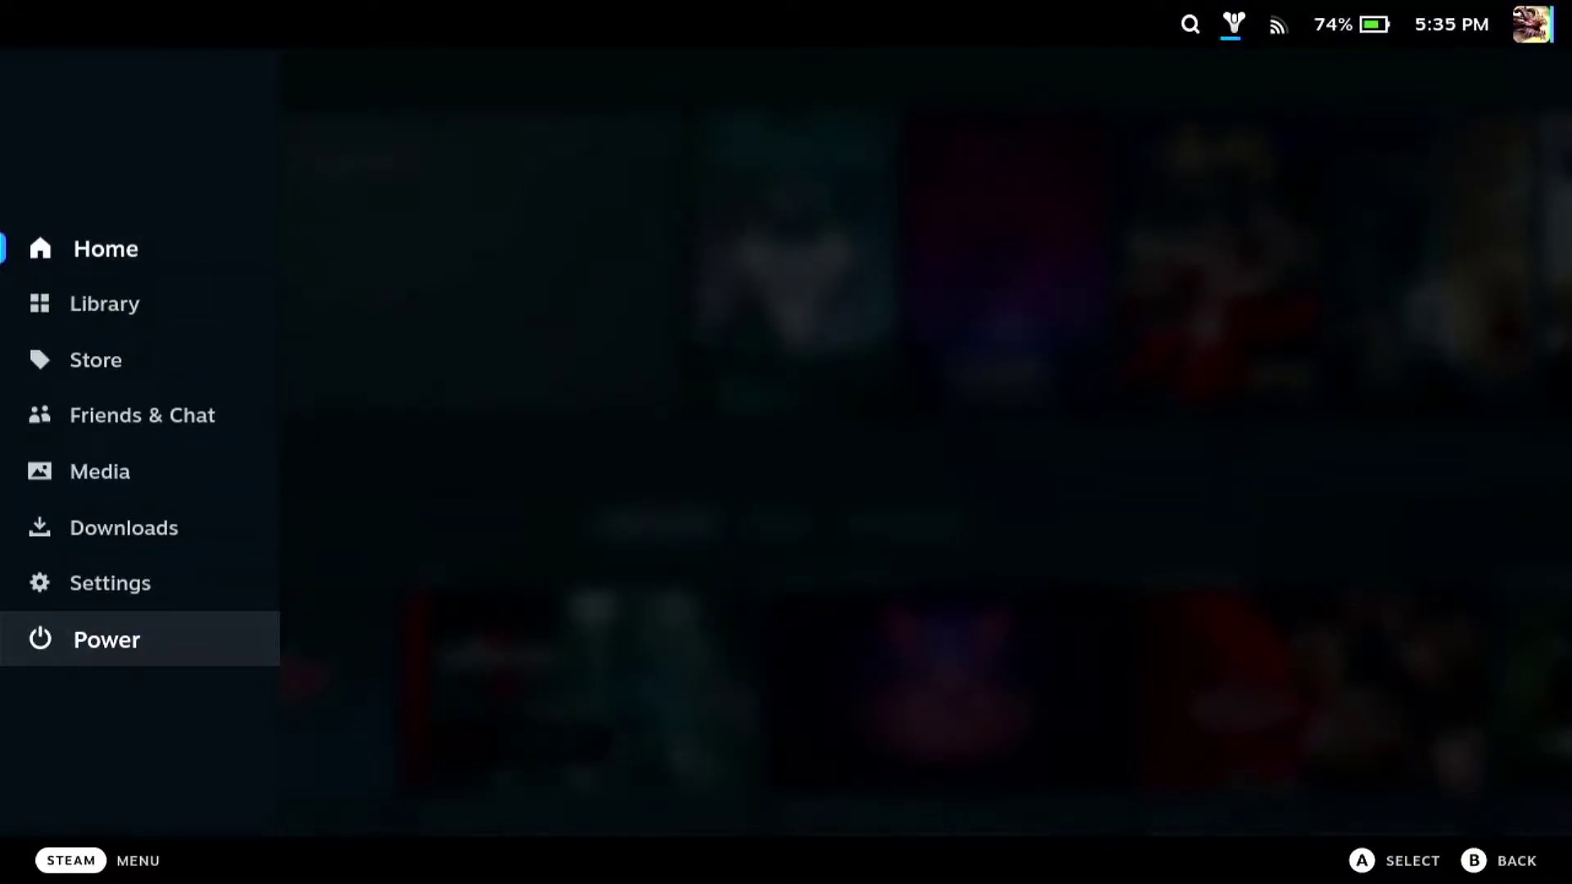
pyautogui.press('Return')
pyautogui.press('Down')
pyautogui.press('Down')
pyautogui.press('Down')
pyautogui.press('Down')
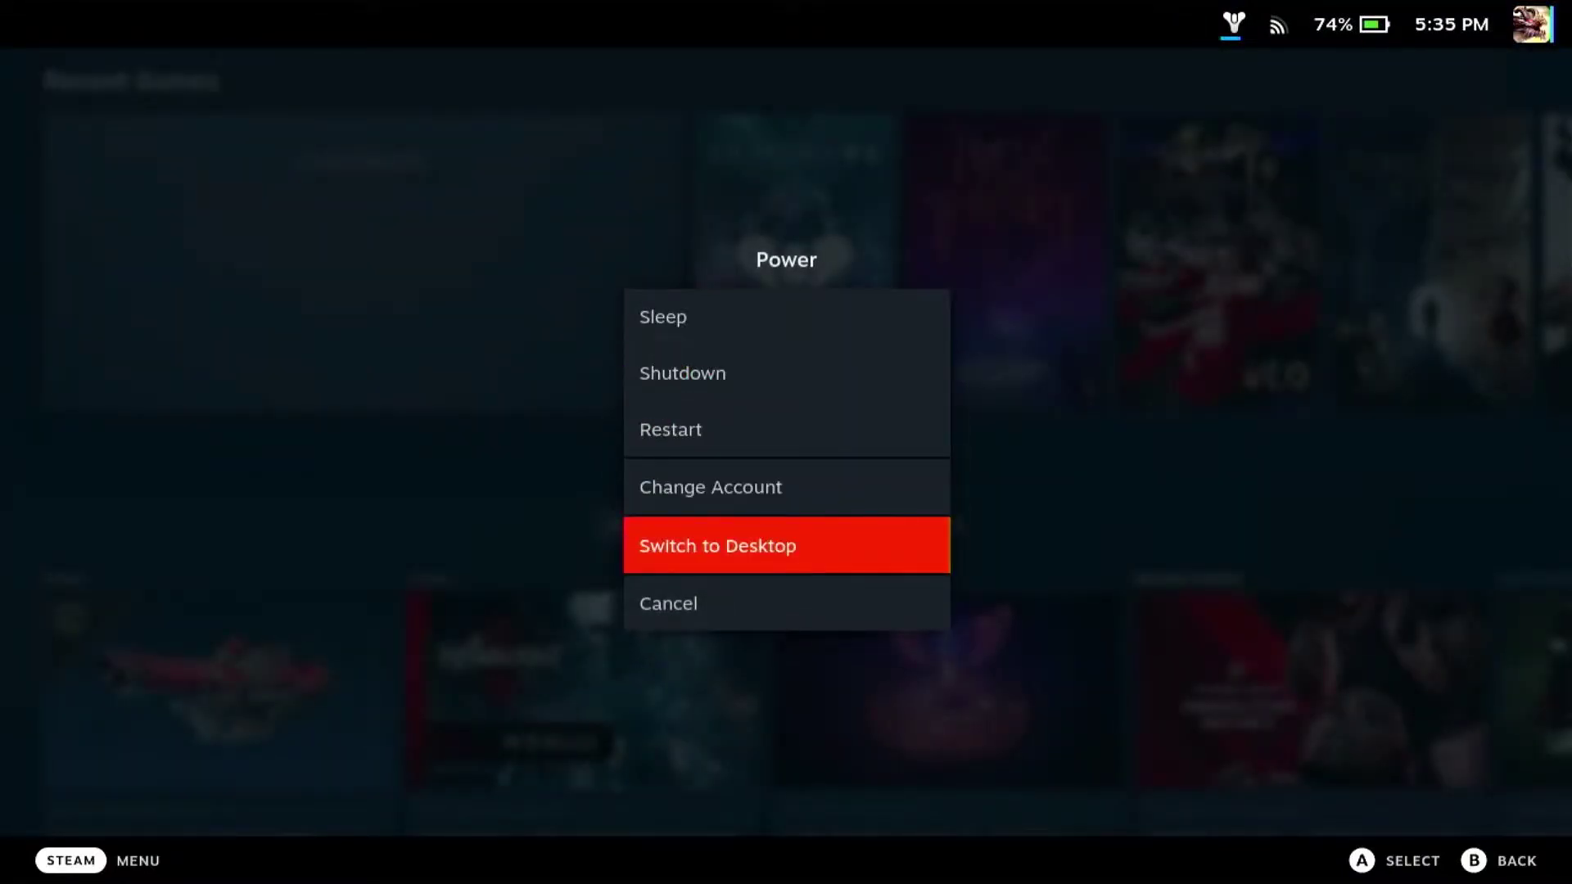
pyautogui.press('Return')
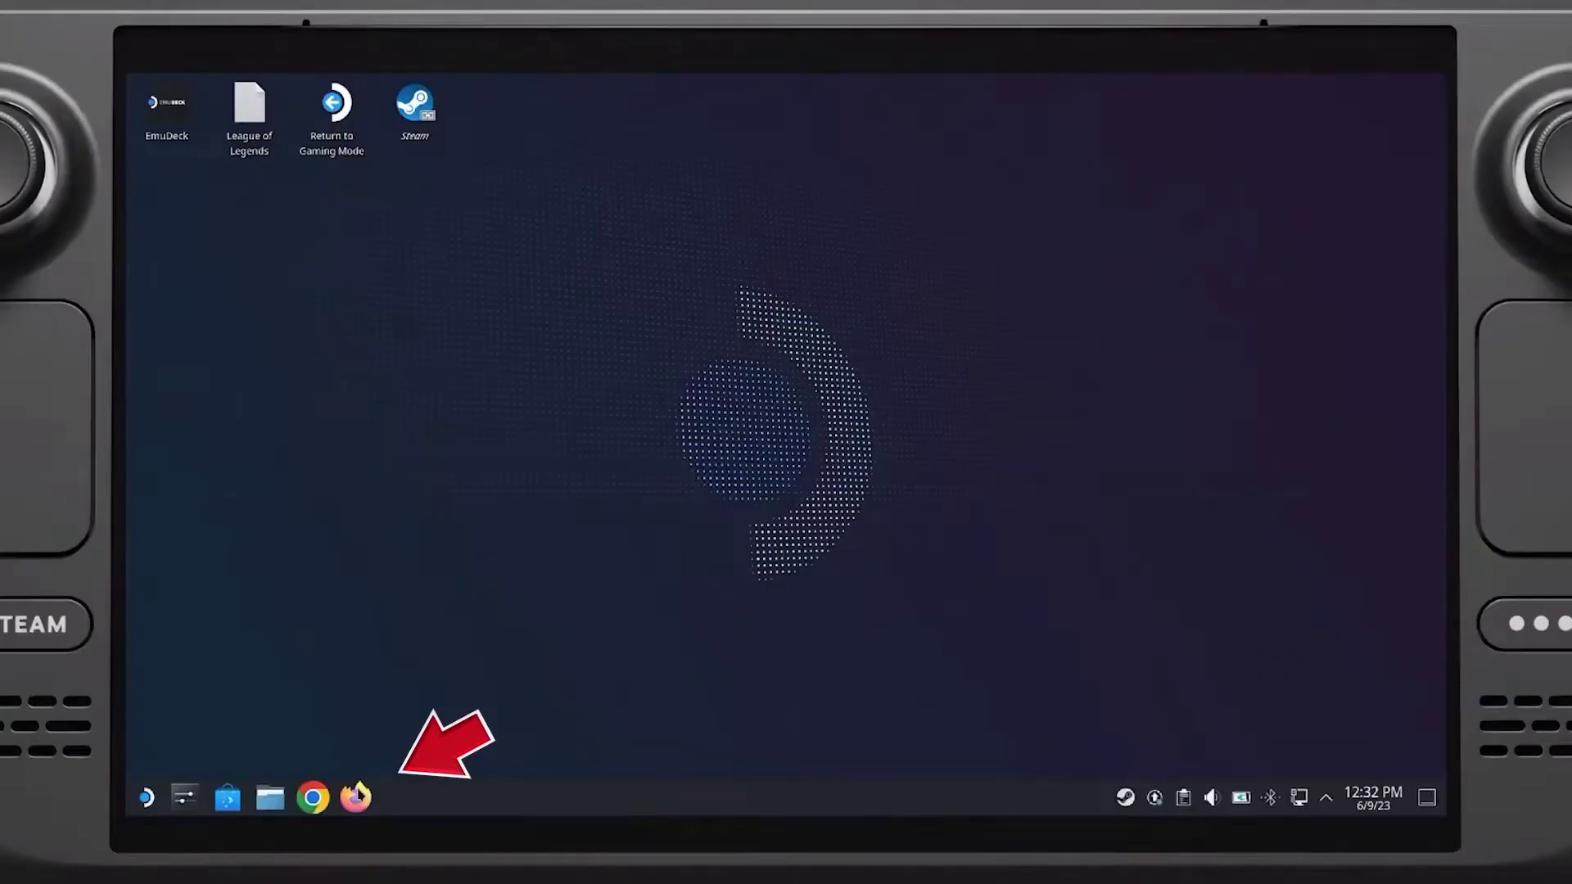
# - Launch the web browser from the taskbar and maximize its window
pyautogui.click(357, 796)
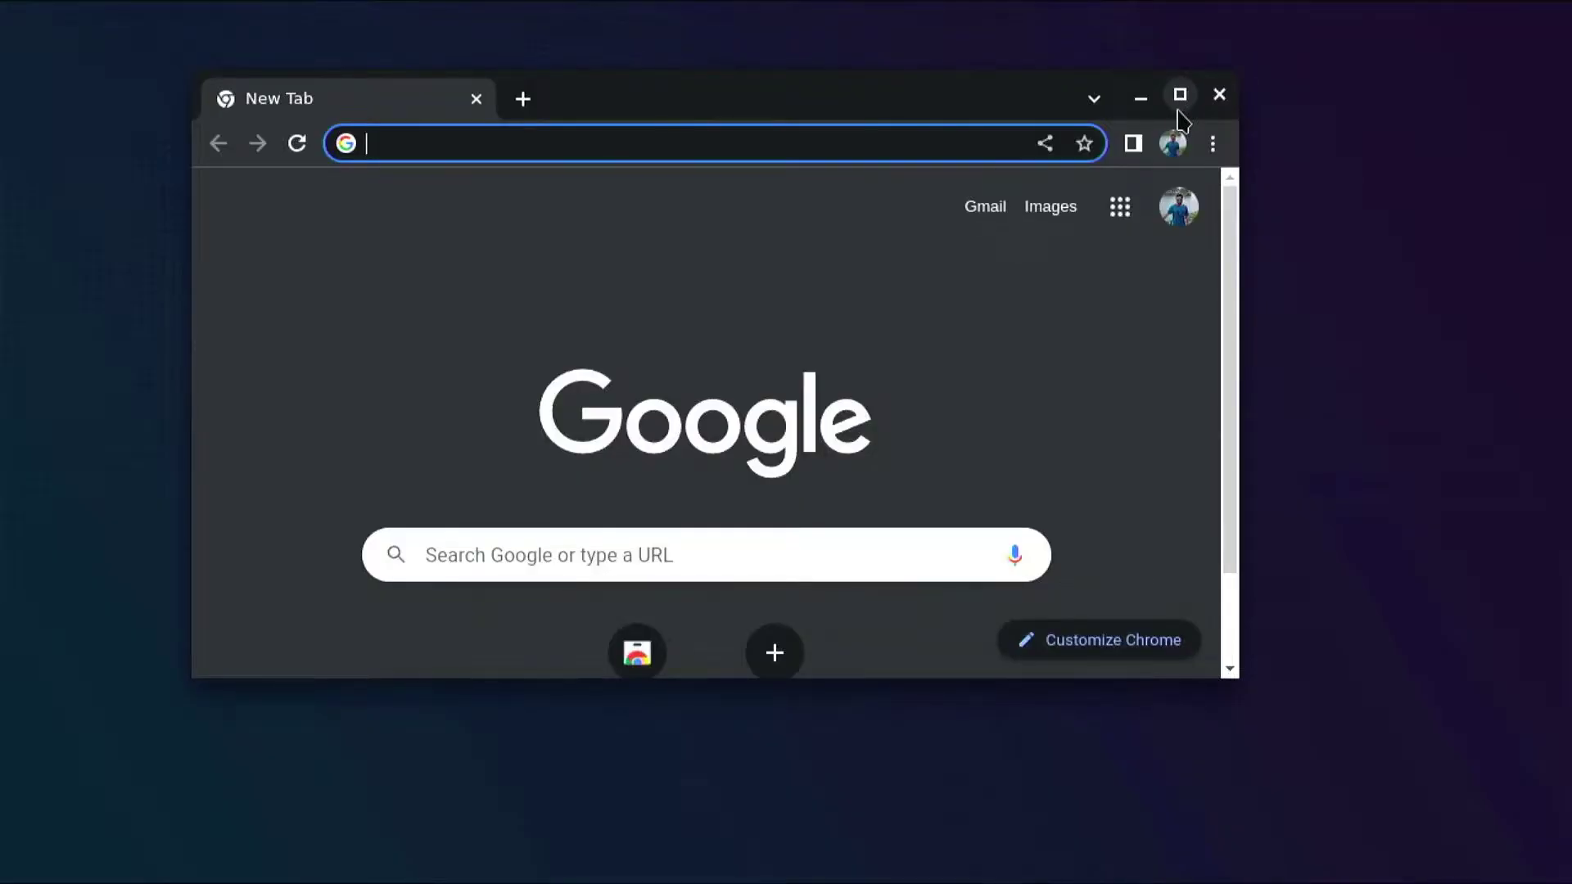
pyautogui.click(1180, 96)
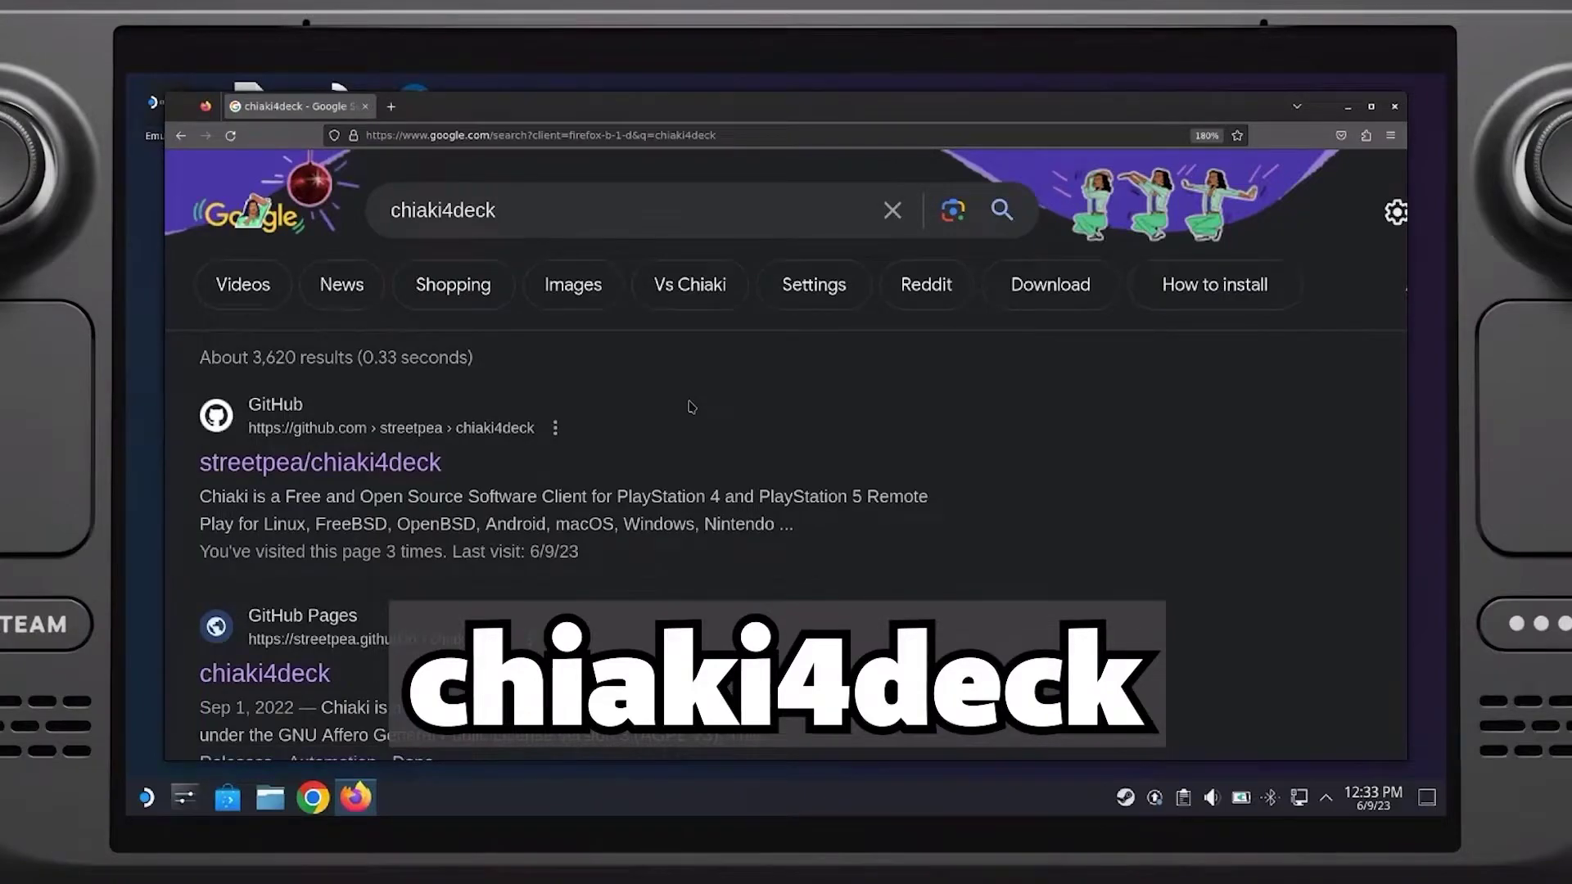
pyautogui.scroll(-2, 690, 407)
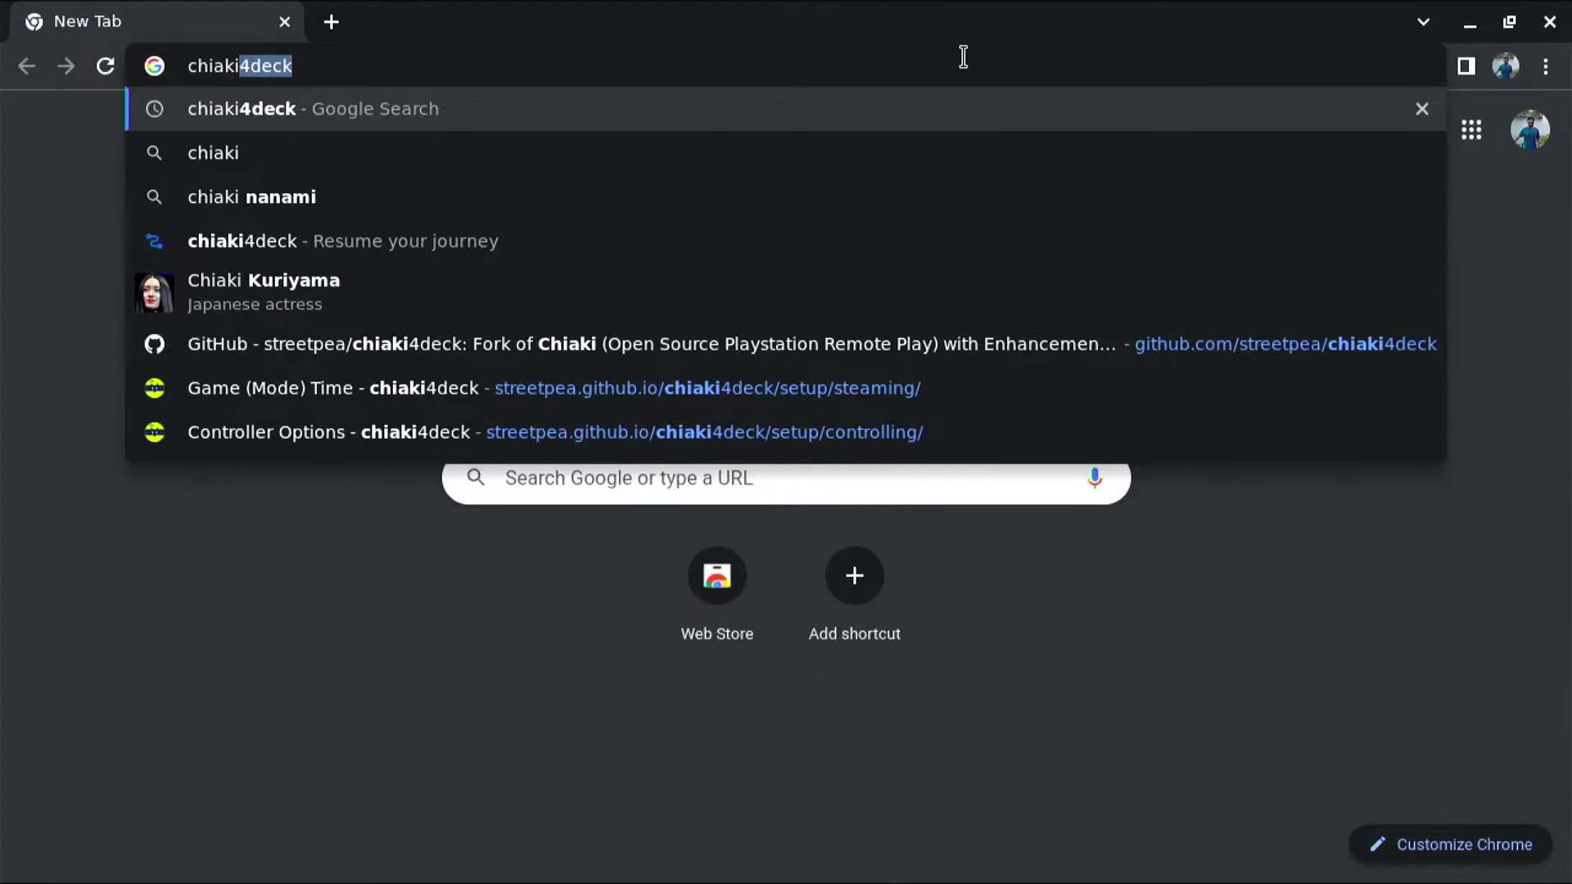
# - Search Google for 'chiaki4deck'
pyautogui.write('4deck')
pyautogui.press('Return')
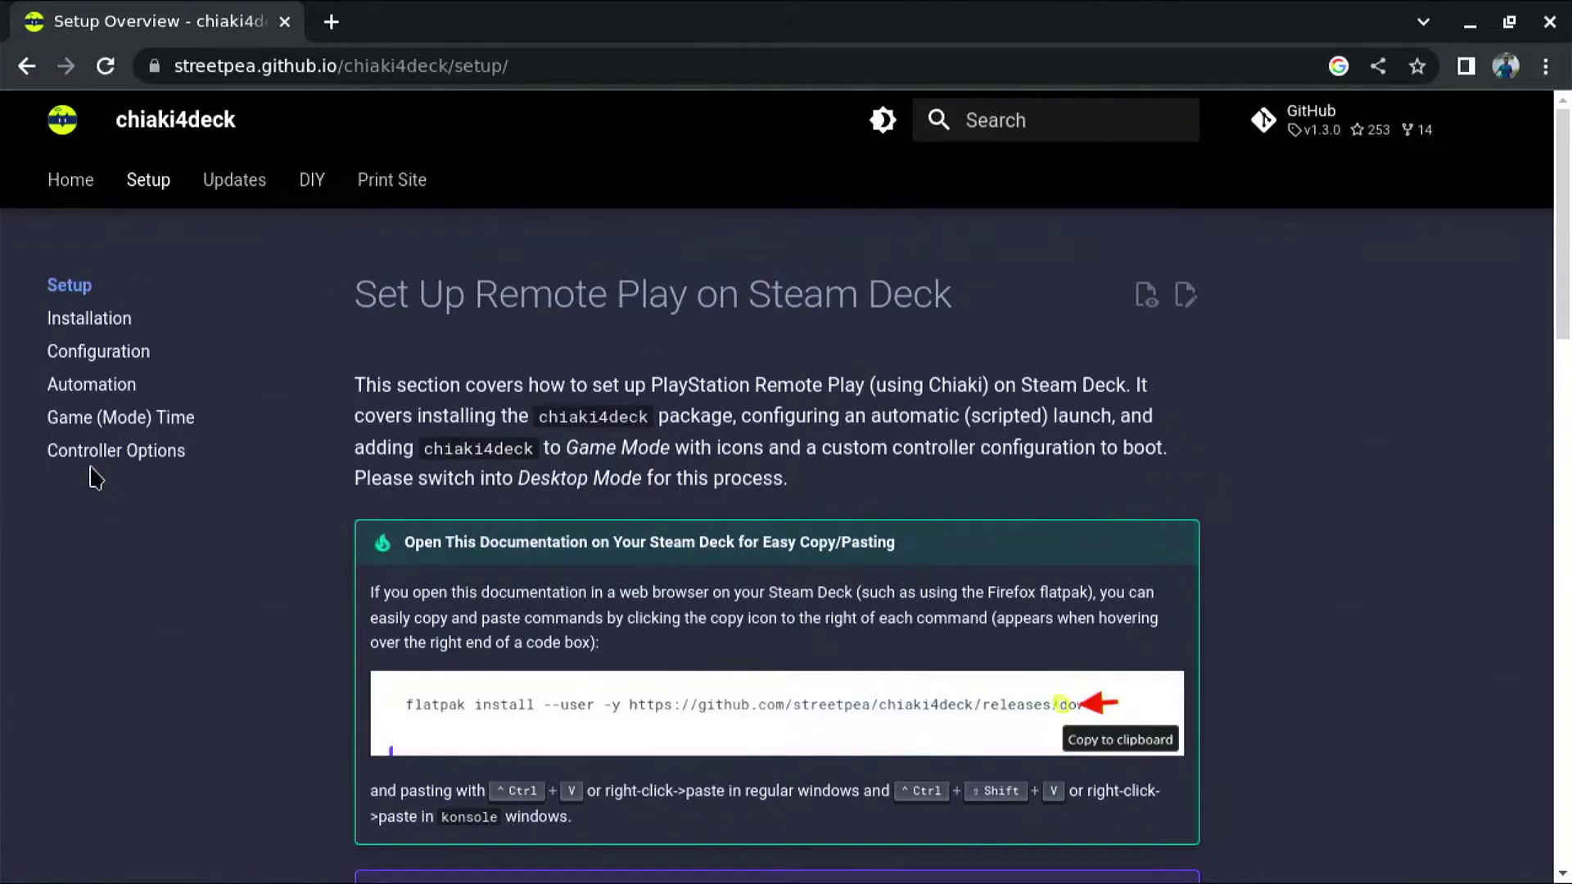
# - Open the docs' Installation page, then bring up the Plasma application launcher
pyautogui.click(57, 334)
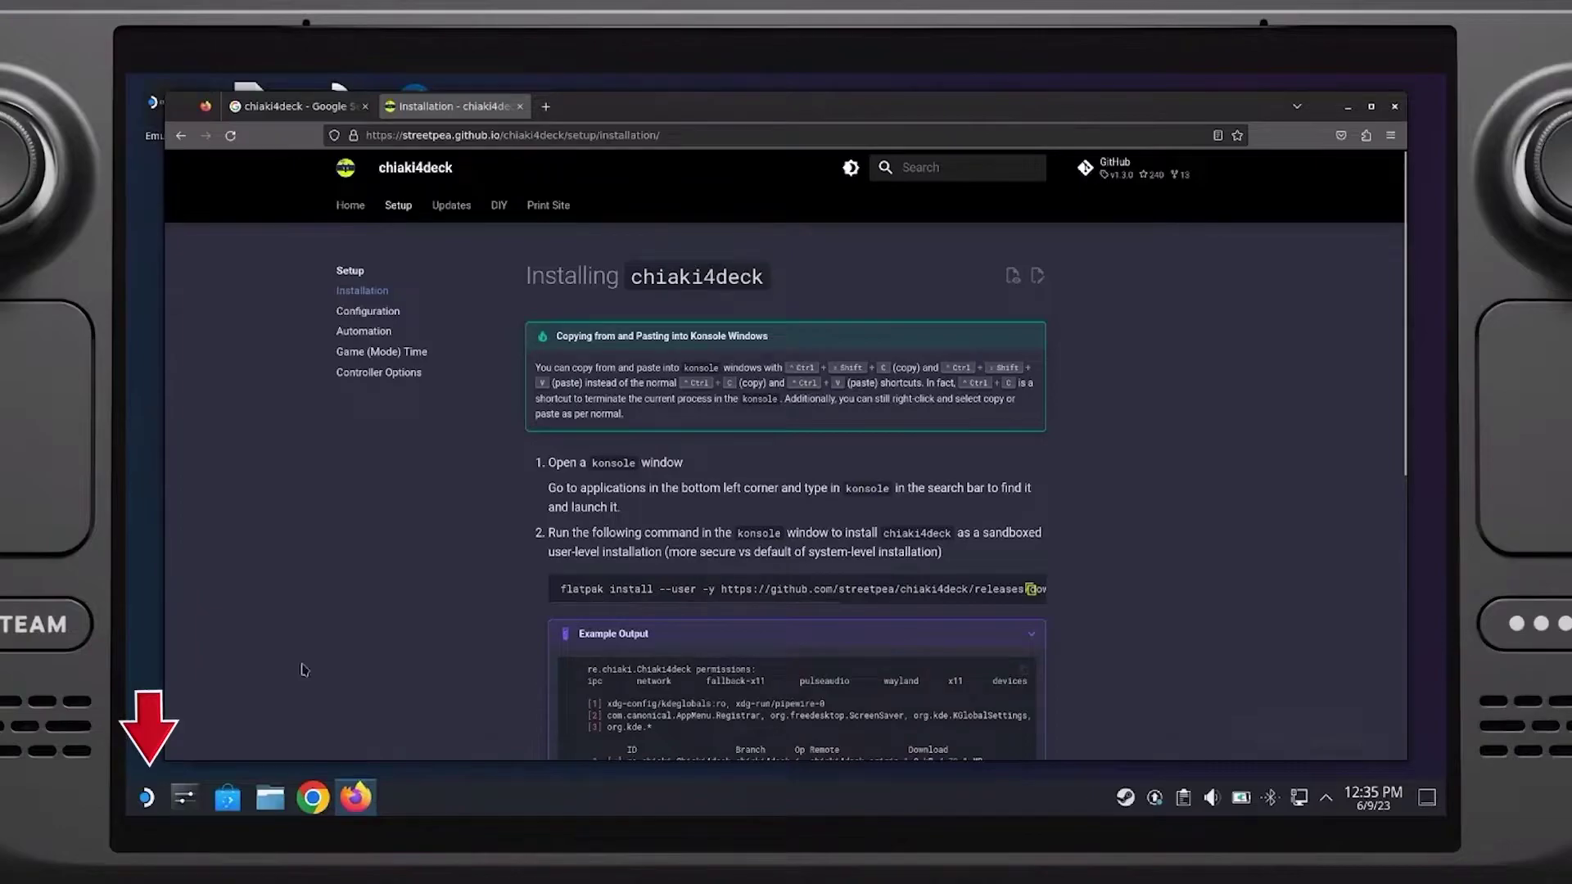
pyautogui.click(145, 798)
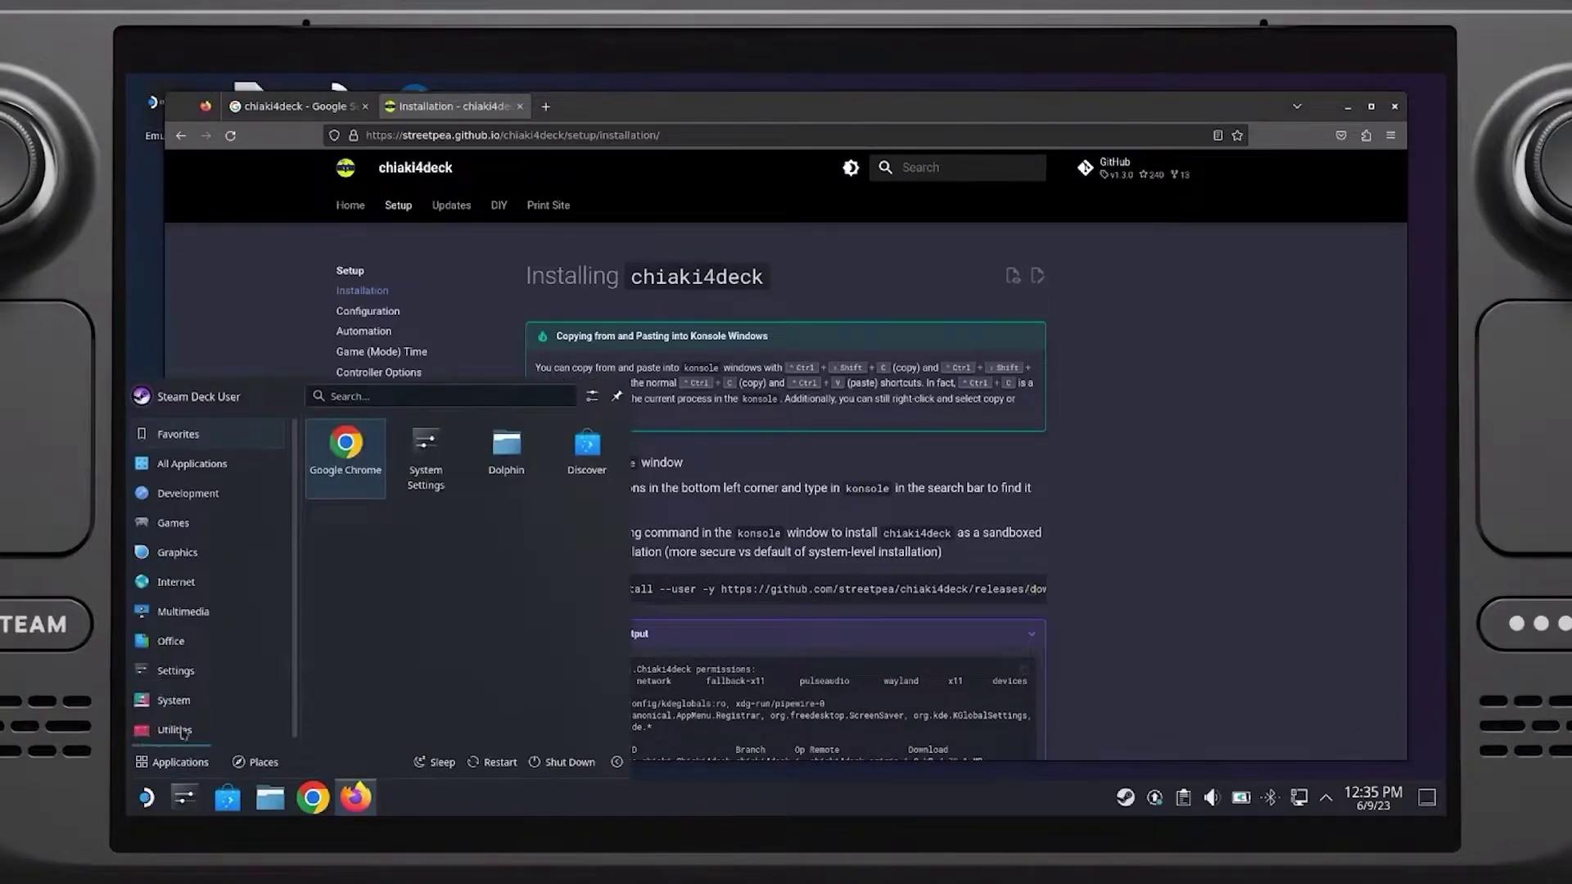
# - Launch Konsole and paste the chiaki4deck flatpak install --user command at the prompt
pyautogui.moveTo(182, 718)
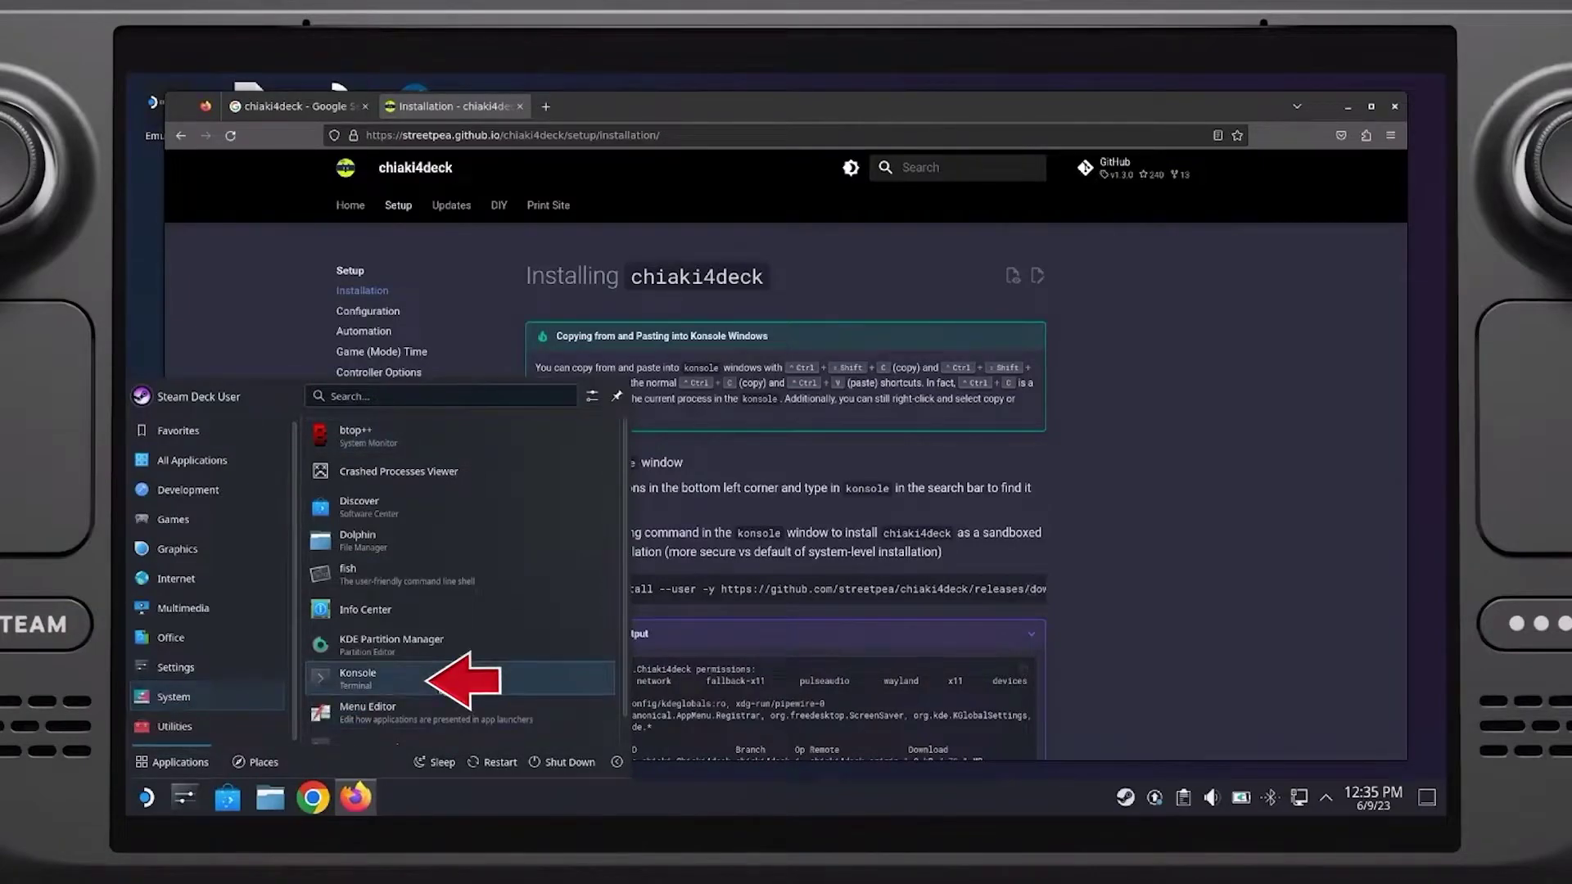
pyautogui.press('Return')
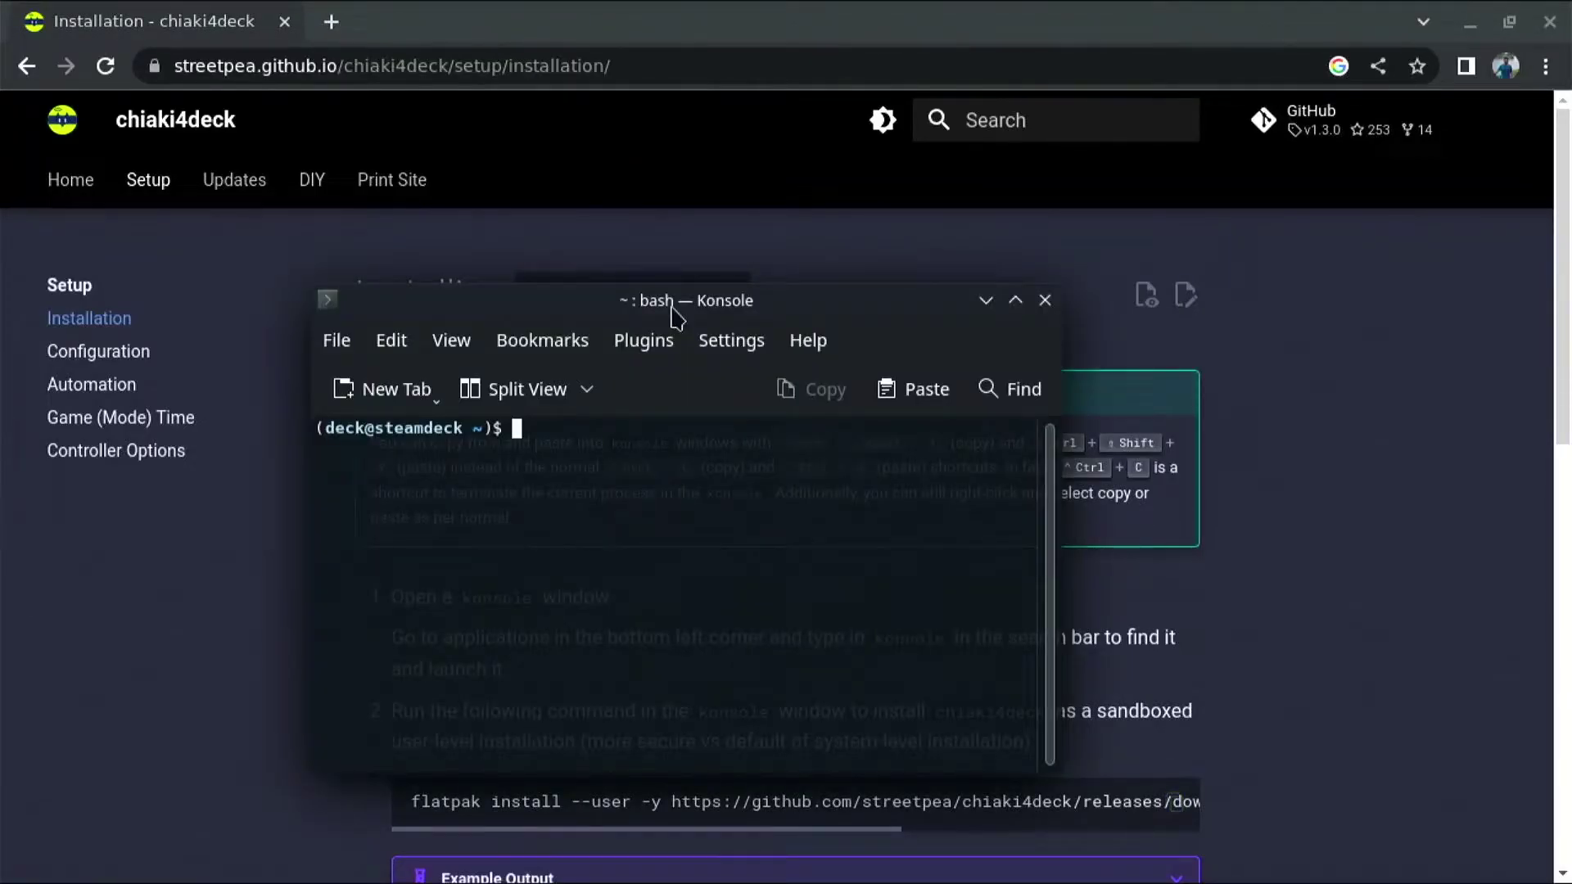
pyautogui.click(896, 395)
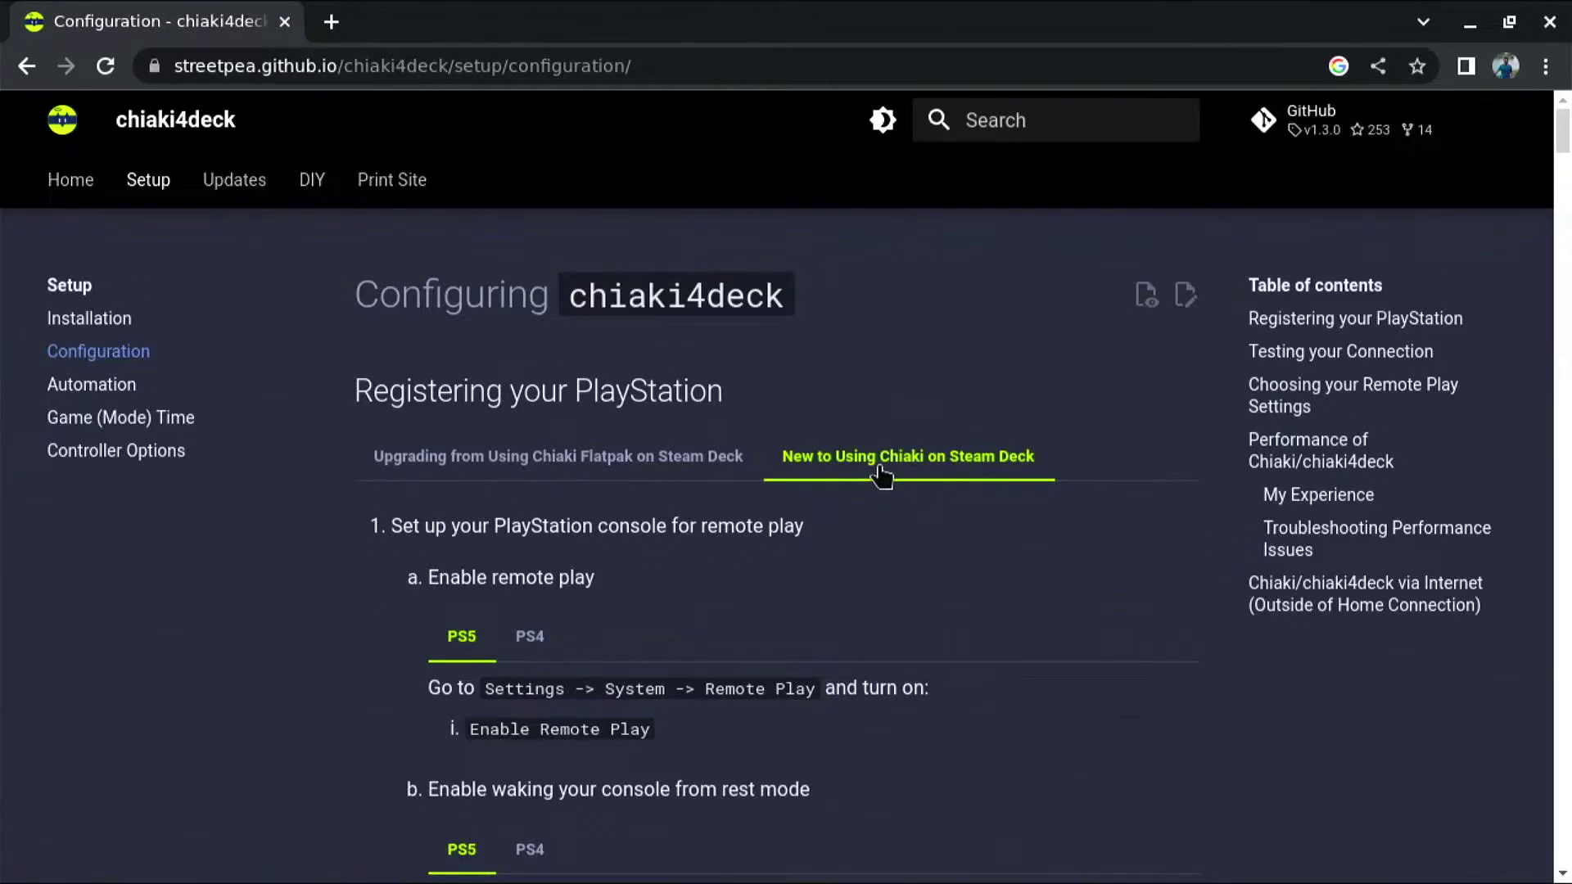
# - Scroll the configuration docs down to '2. Get your PlayStation AccountID'
pyautogui.moveTo(1113, 528); pyautogui.dragTo(1093, 440)
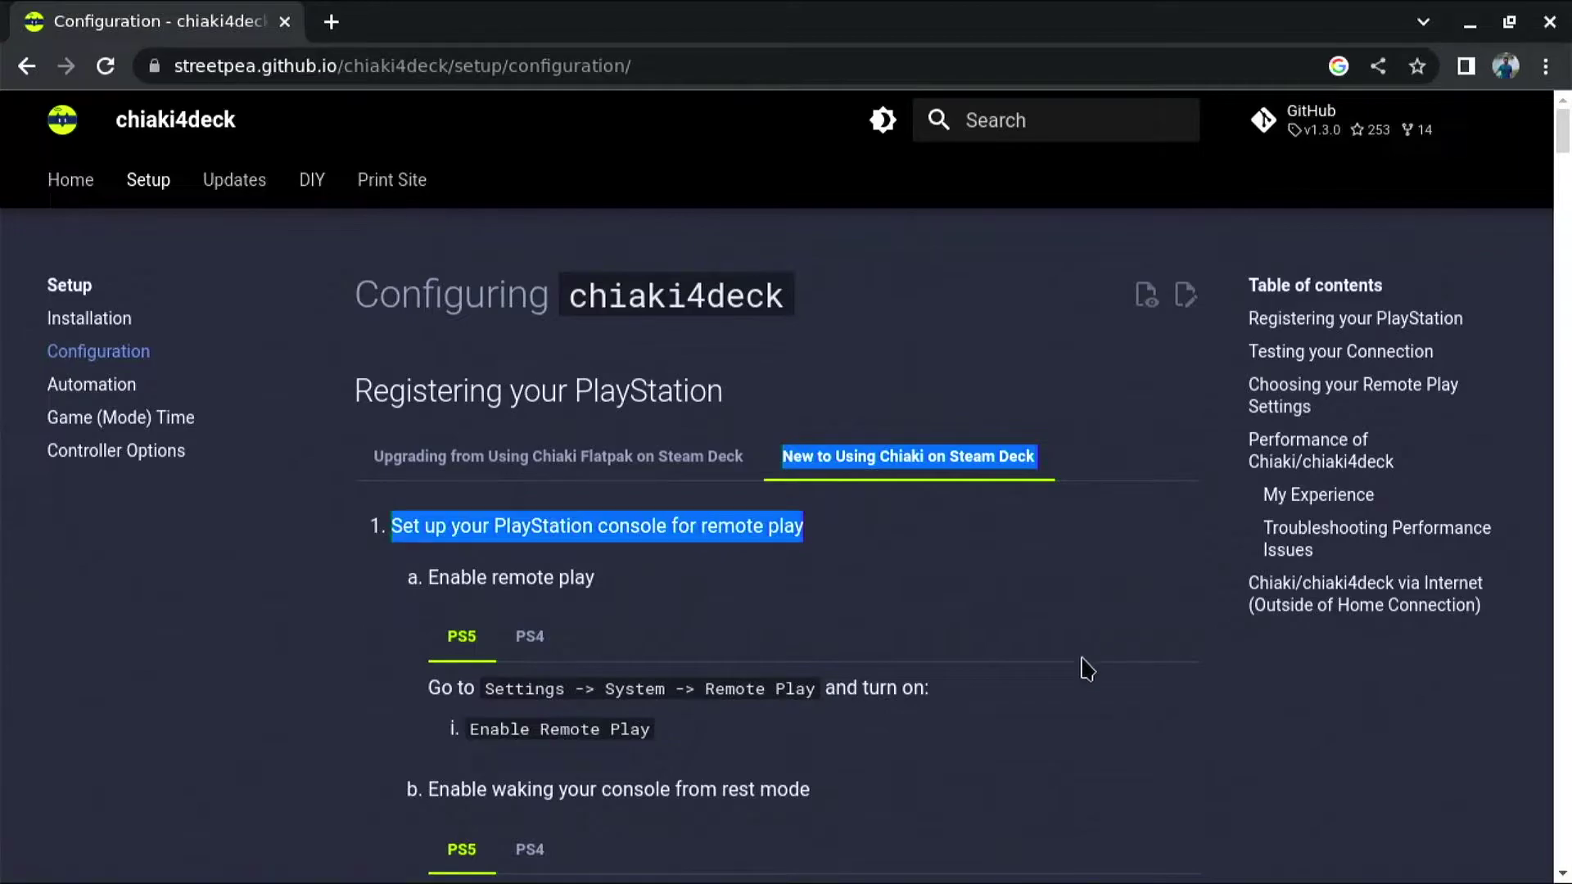
pyautogui.click(835, 725)
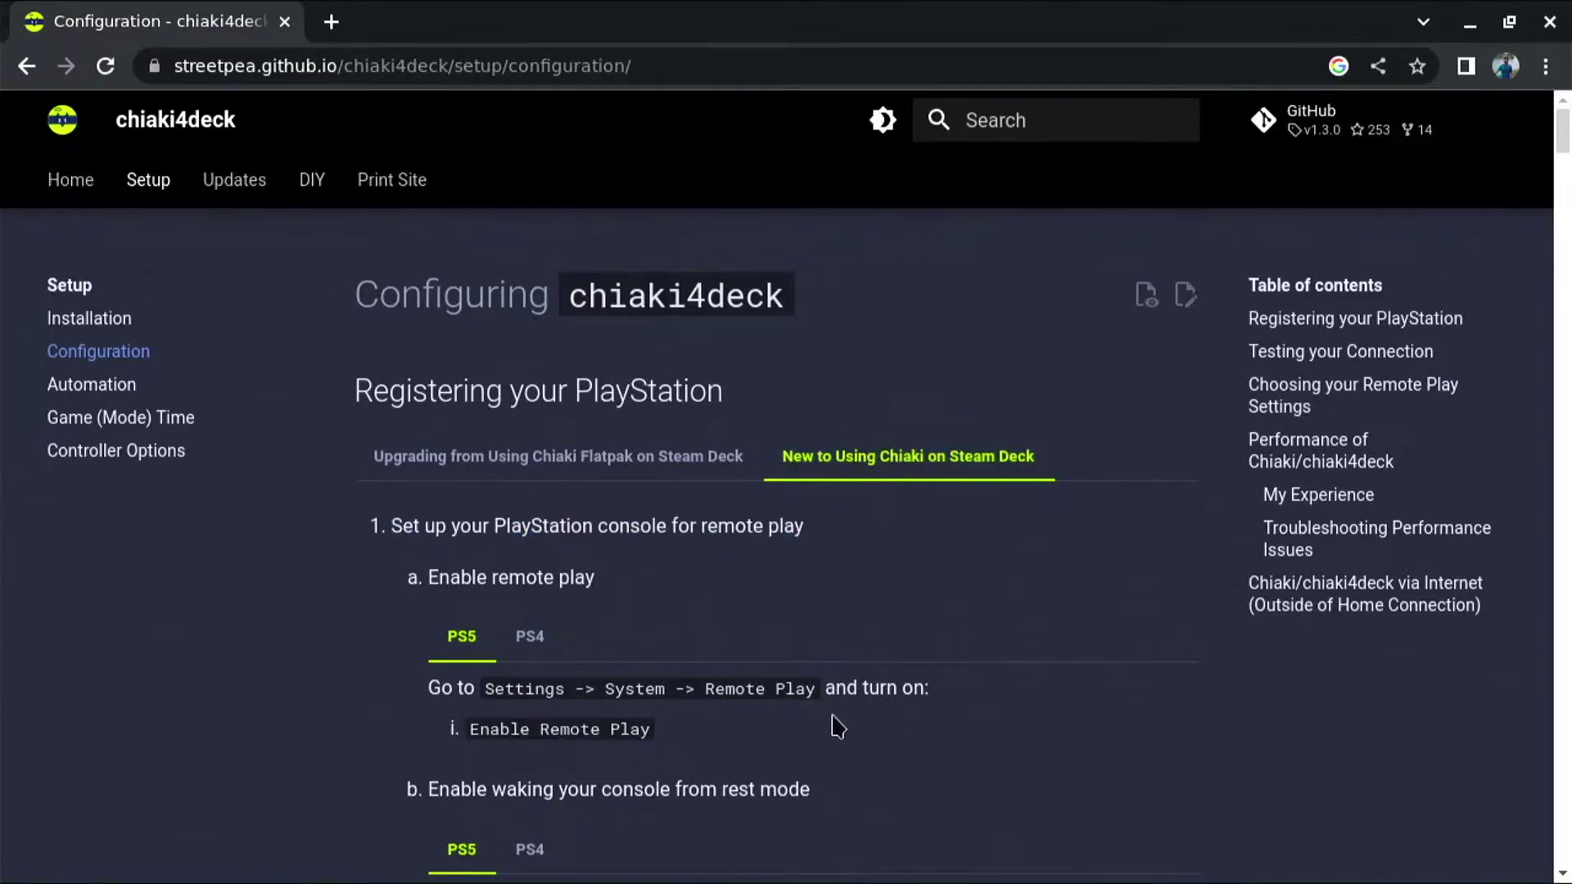
pyautogui.scroll(-3, 835, 725)
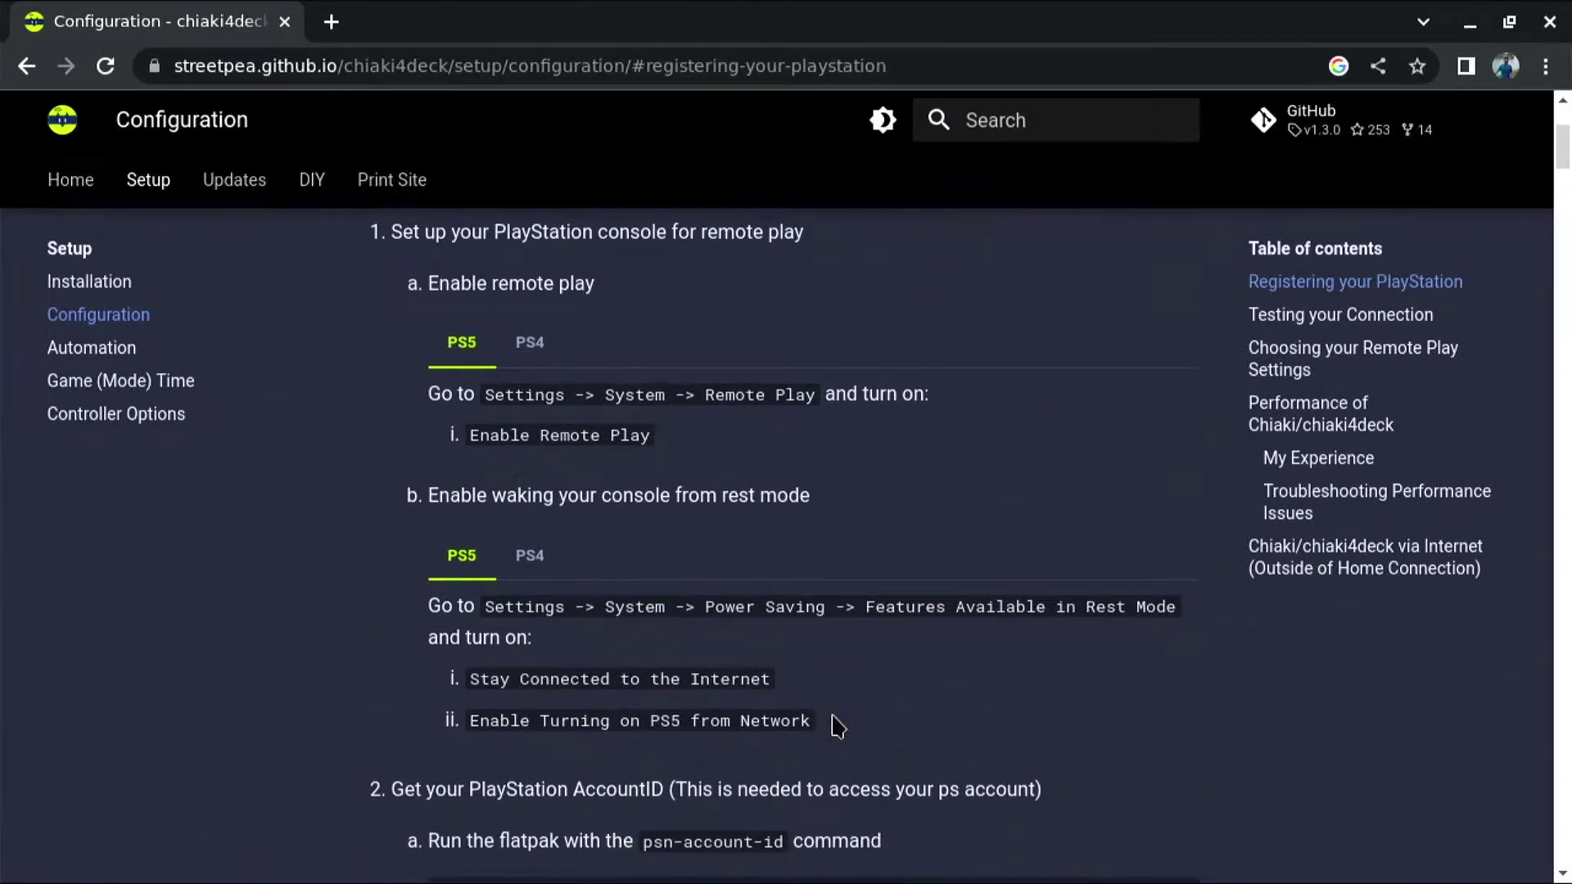
pyautogui.scroll(-1, 835, 725)
pyautogui.scroll(-1, 835, 726)
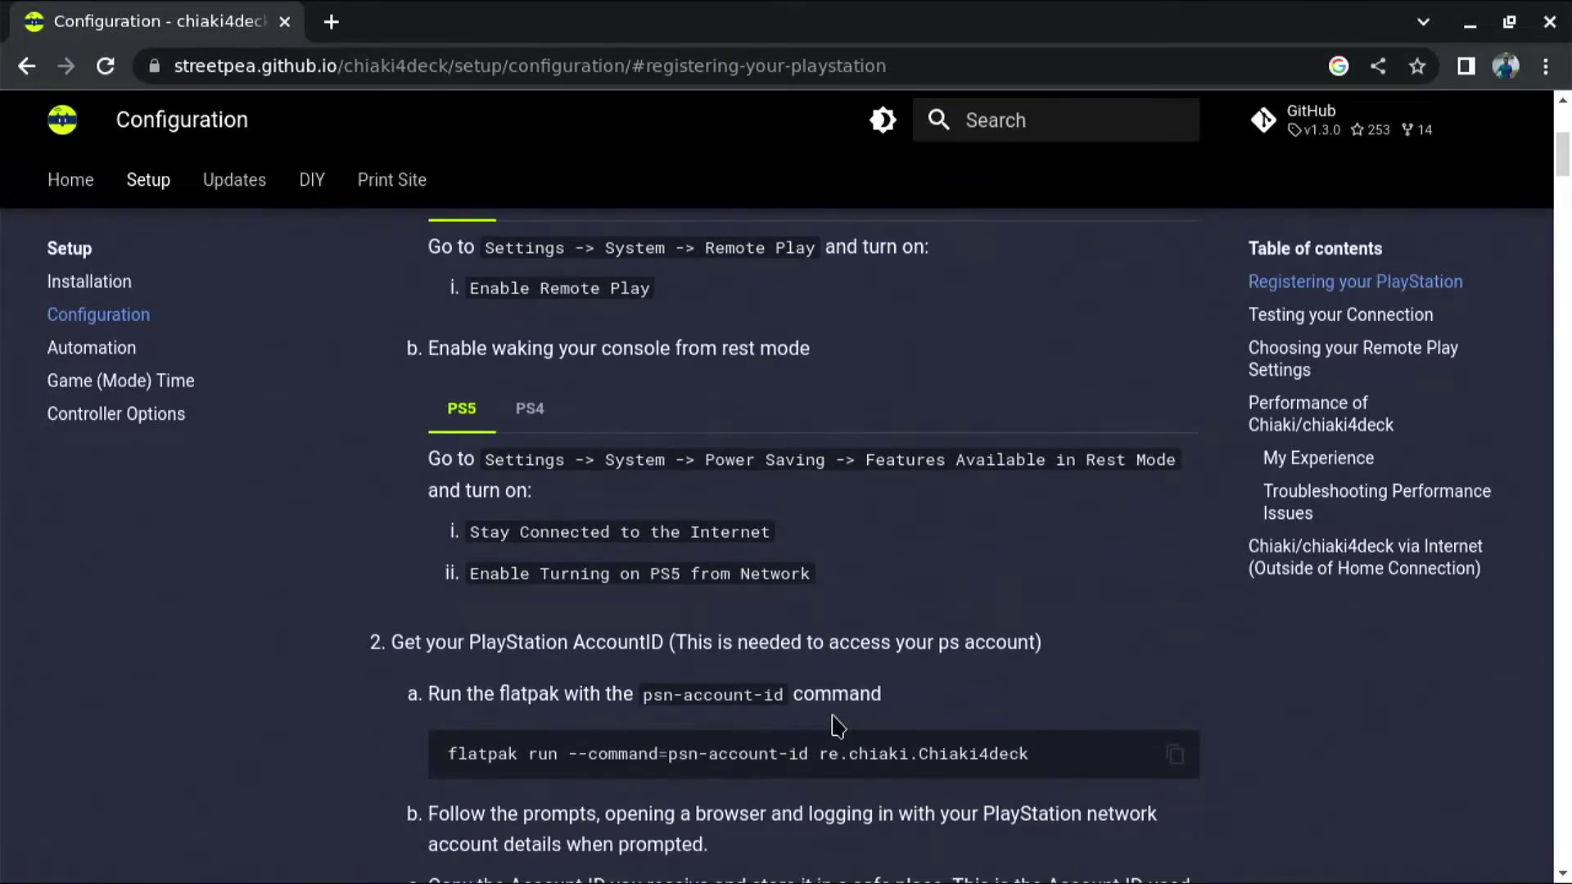
pyautogui.scroll(-1, 835, 725)
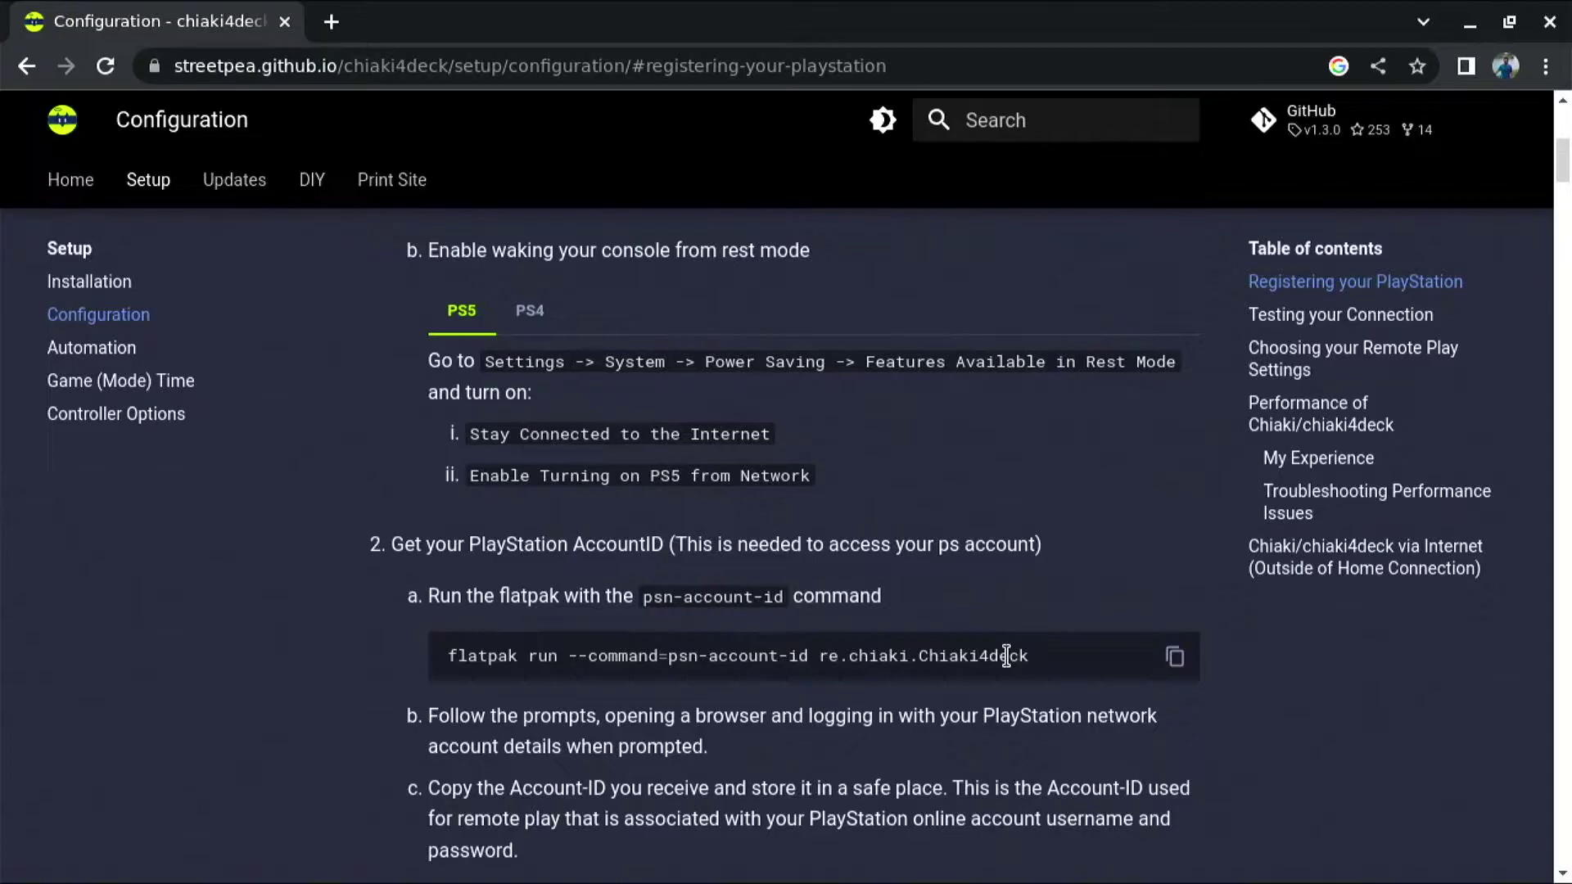
# - Run the copied psn-account-id command in Konsole and open its Sony login link in Chrome
pyautogui.click(1173, 654)
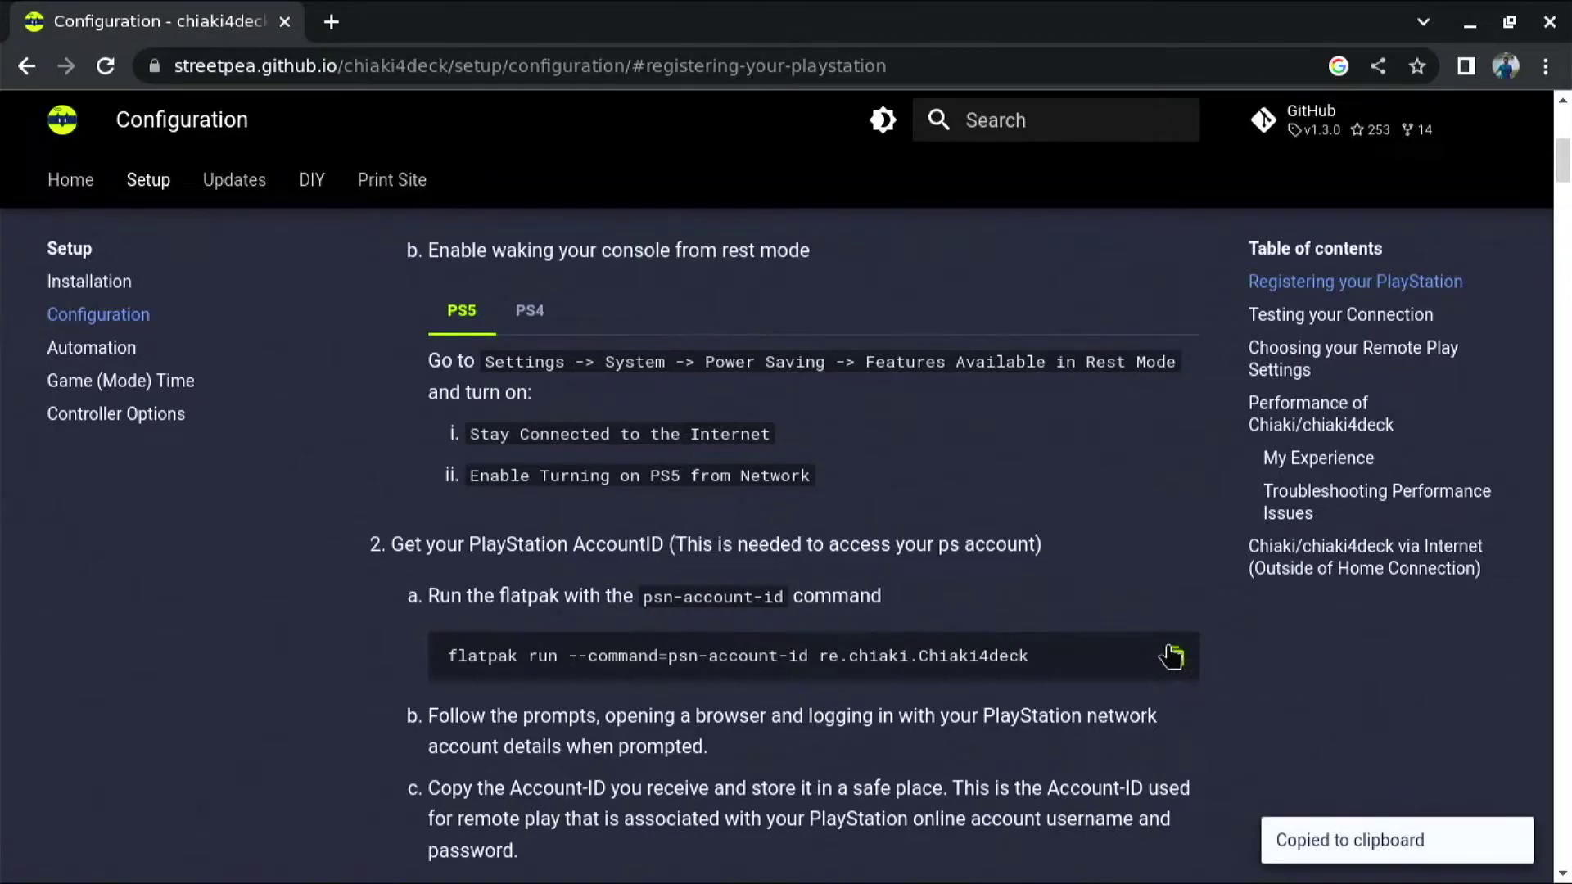
pyautogui.hotkey('alt', 'Tab')
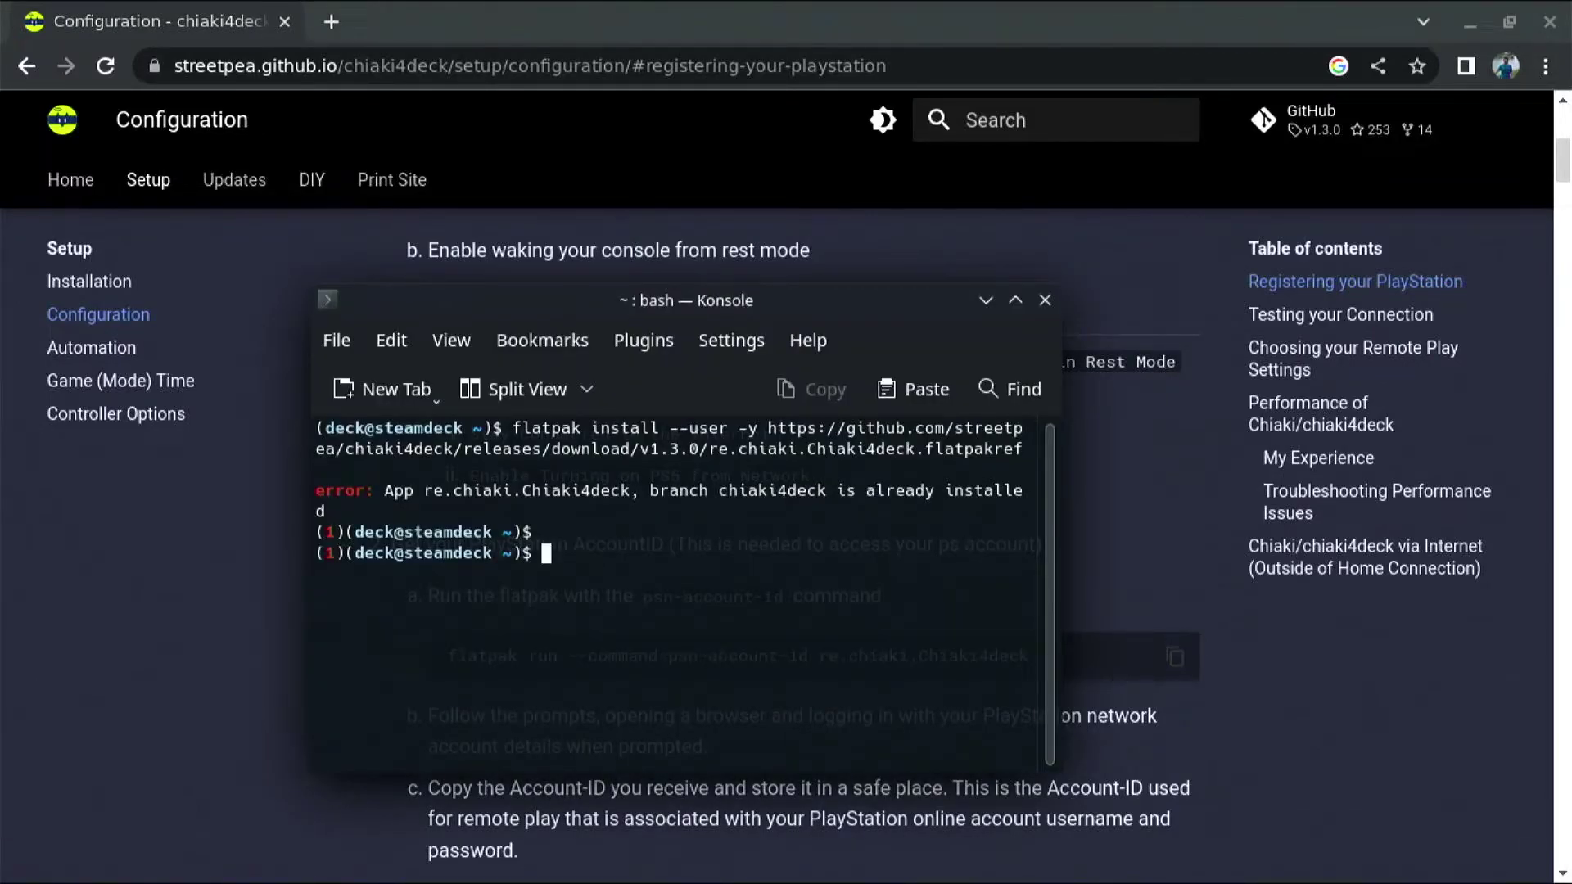
pyautogui.click(915, 385)
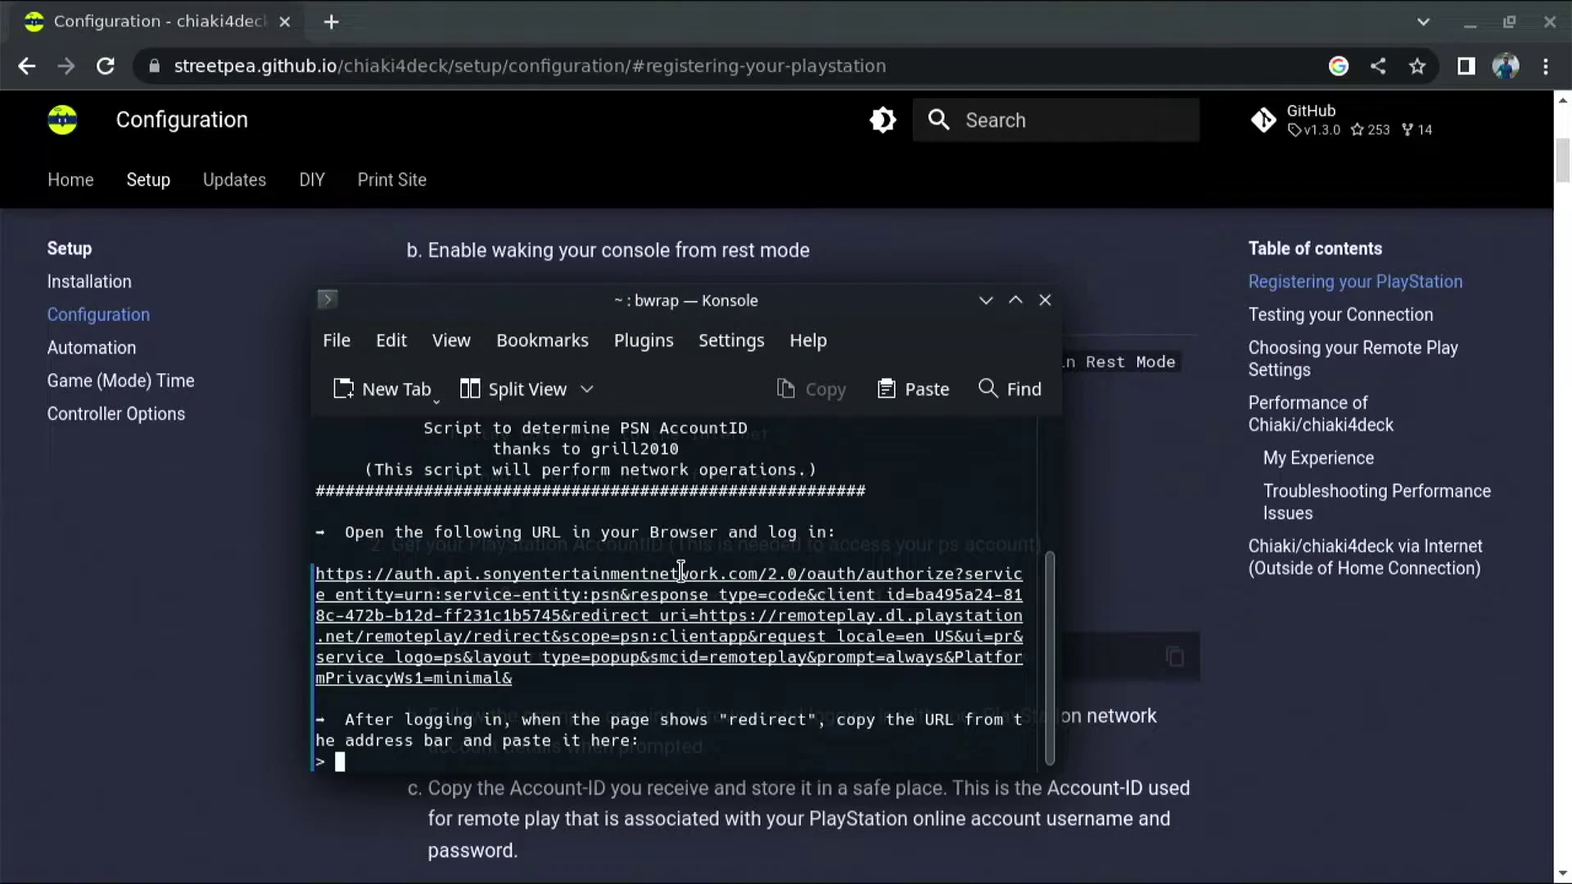
pyautogui.rightClick(718, 637)
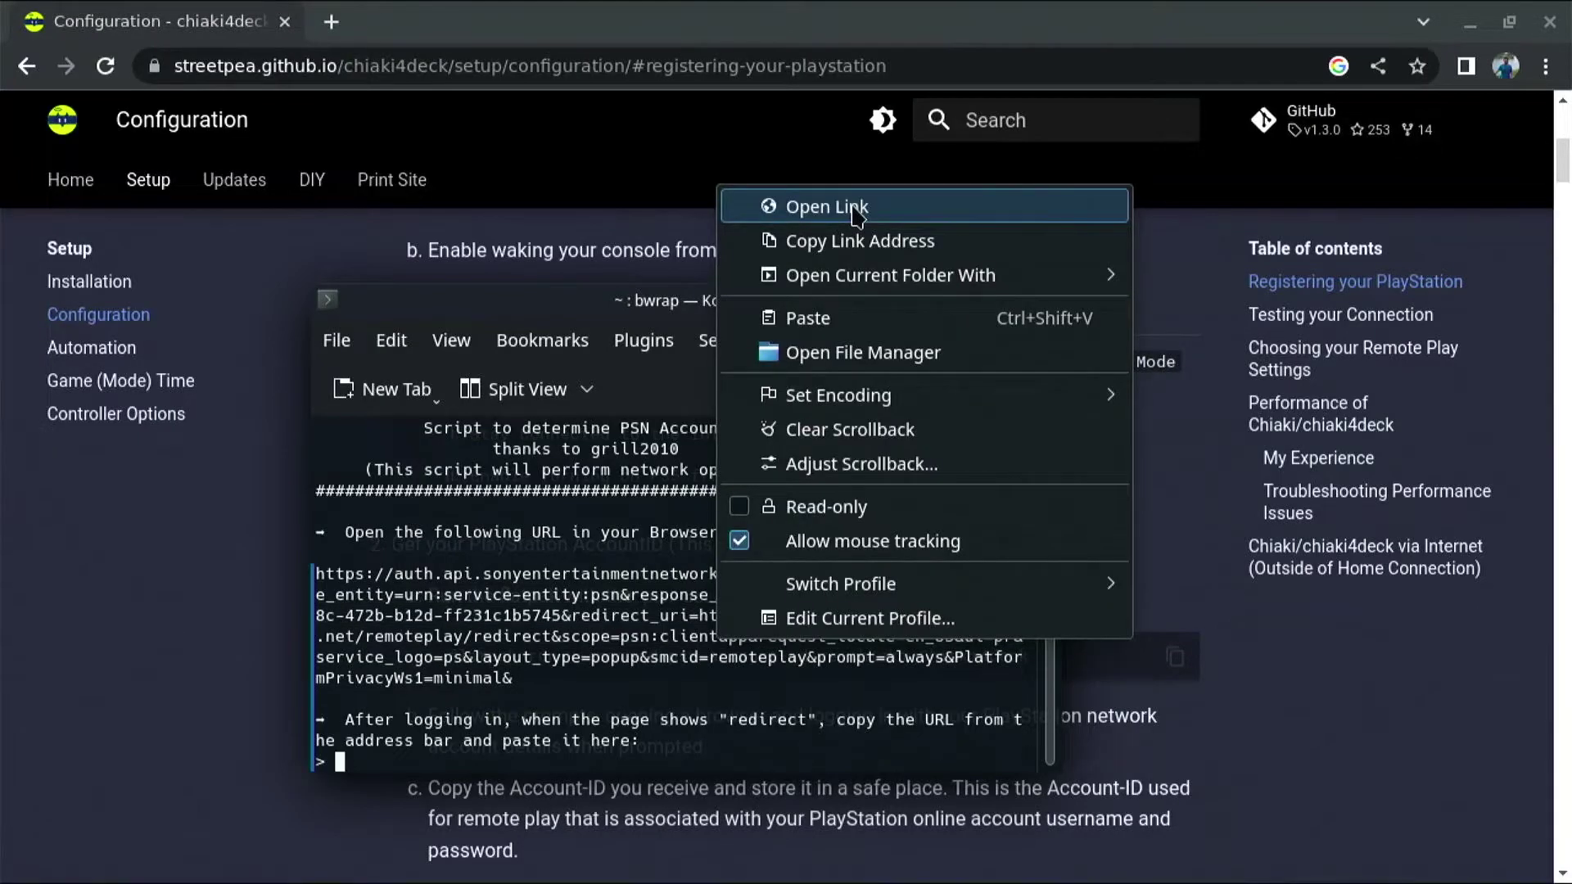
pyautogui.click(934, 206)
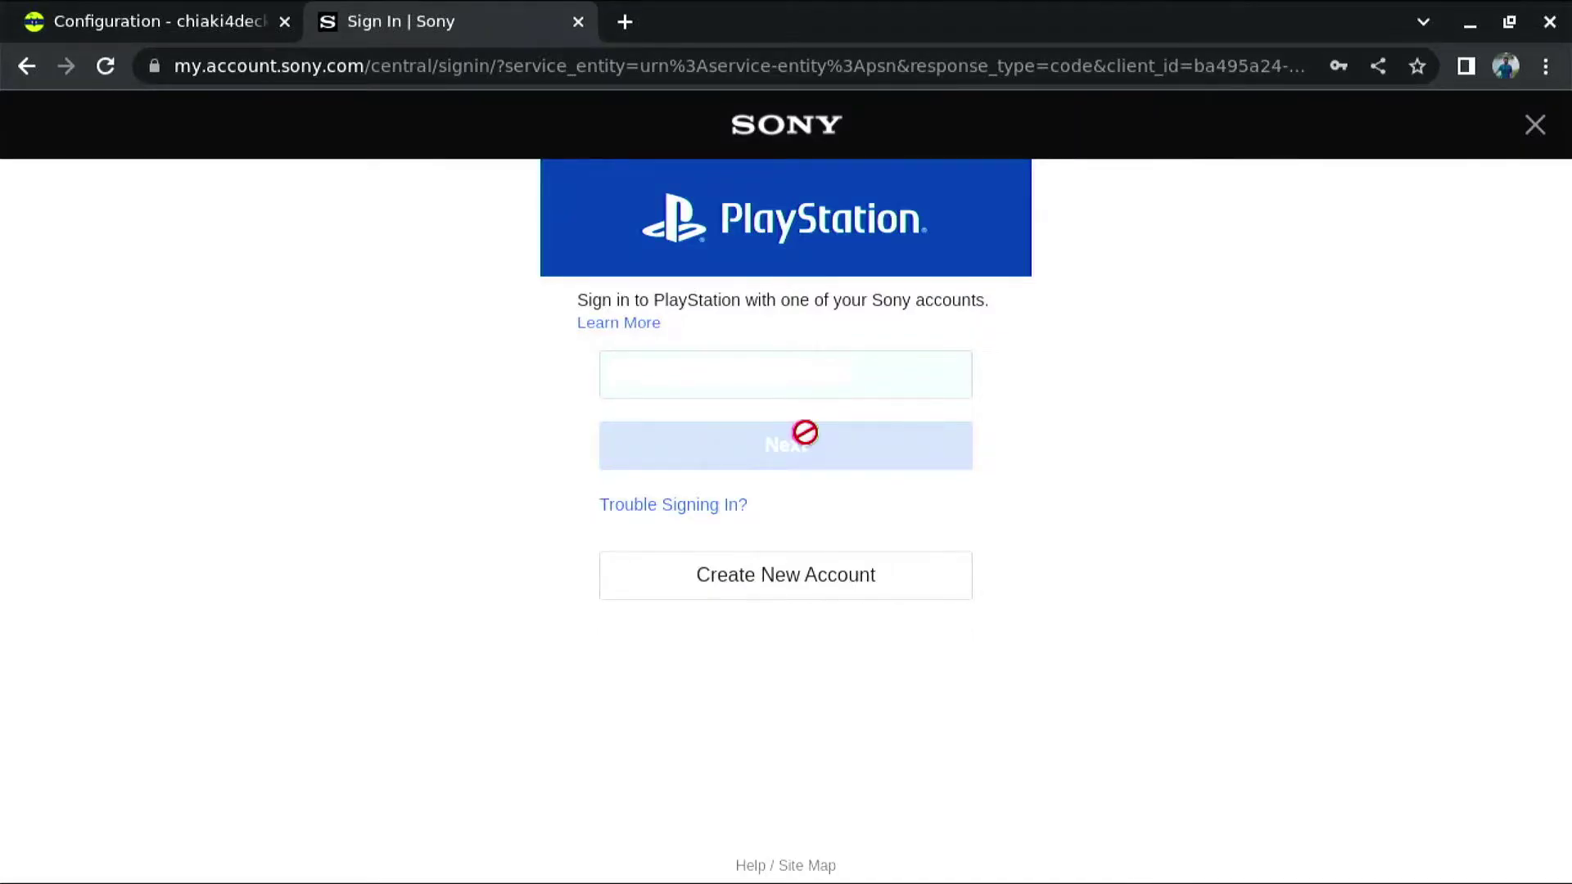
# - Sign in to the Sony account and copy the Remote Play redirect page's address
pyautogui.click(767, 492)
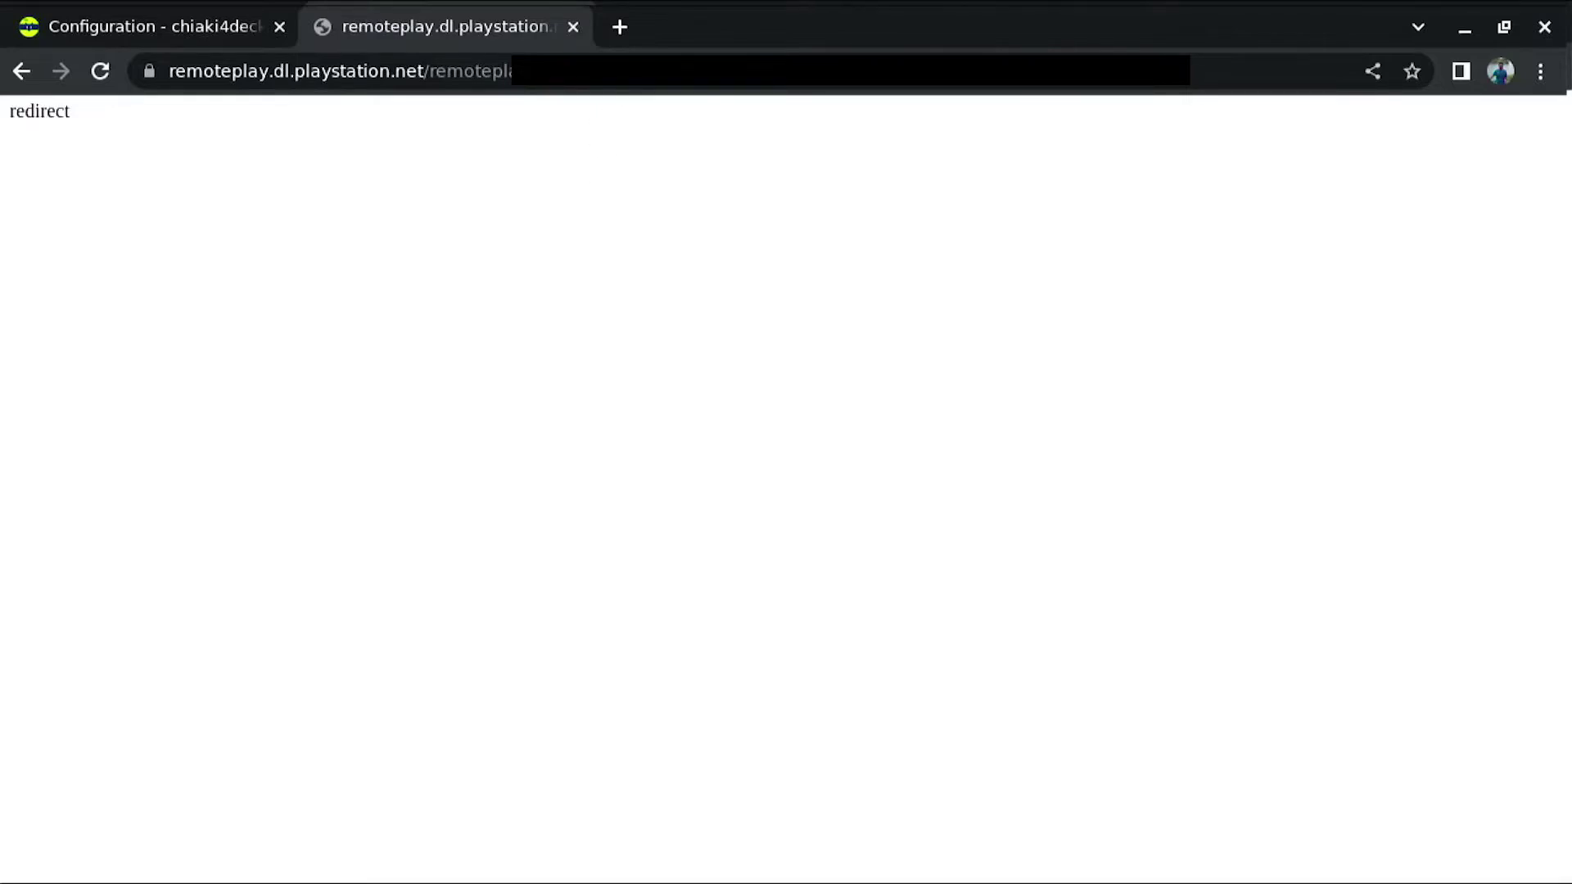
pyautogui.rightClick(620, 86)
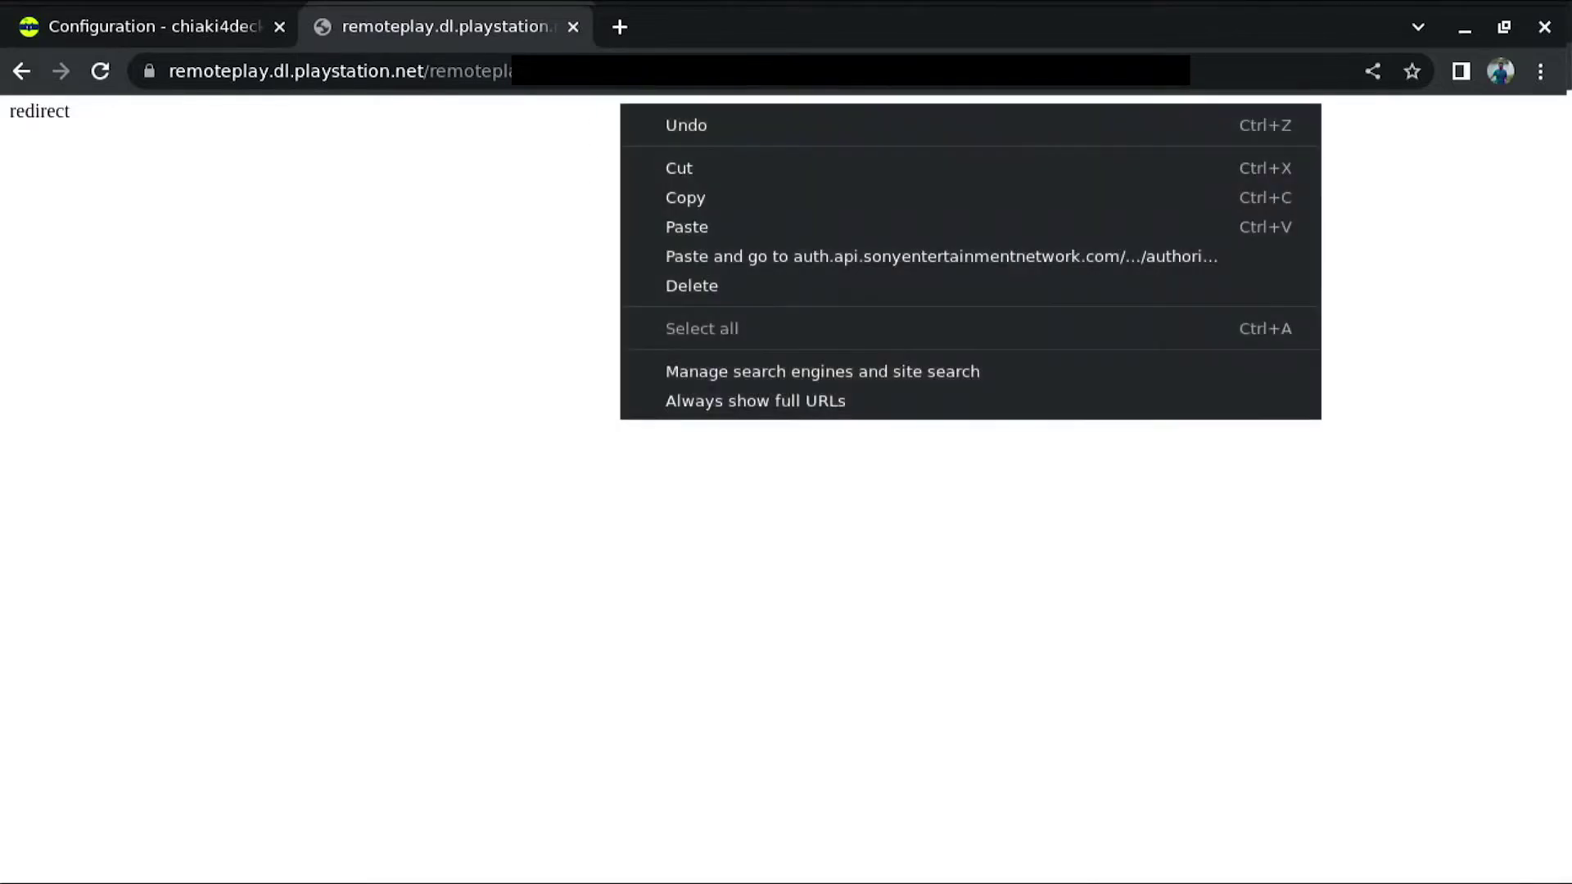
pyautogui.click(702, 200)
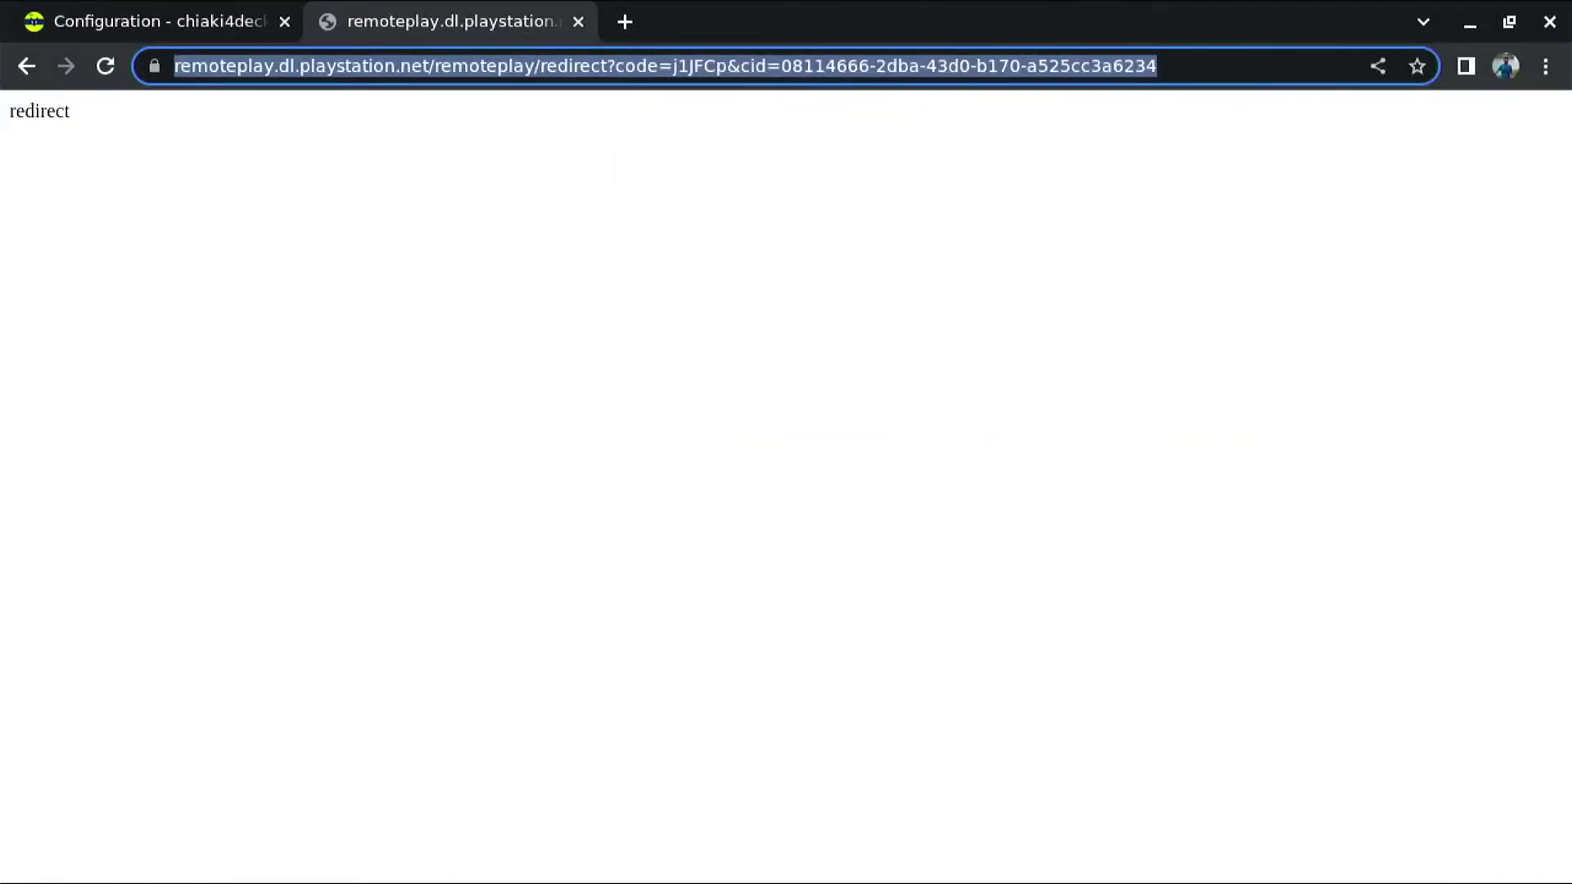
pyautogui.hotkey('alt', 'Tab')
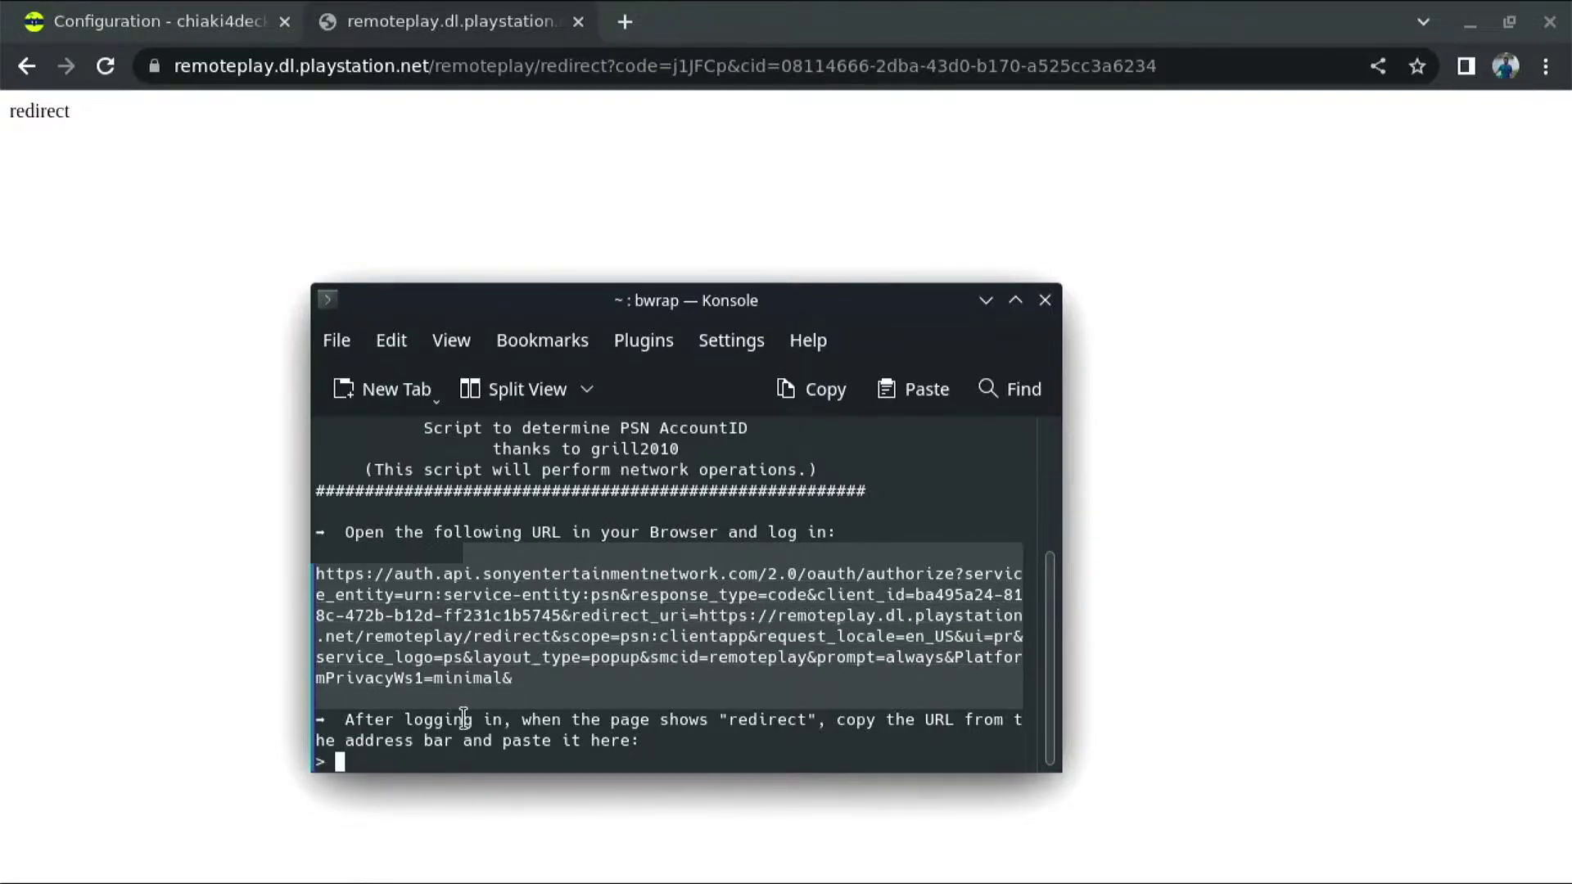
# - Focus the account-ID script's '>' input prompt in Konsole to enter the redirect URL
pyautogui.click(436, 755)
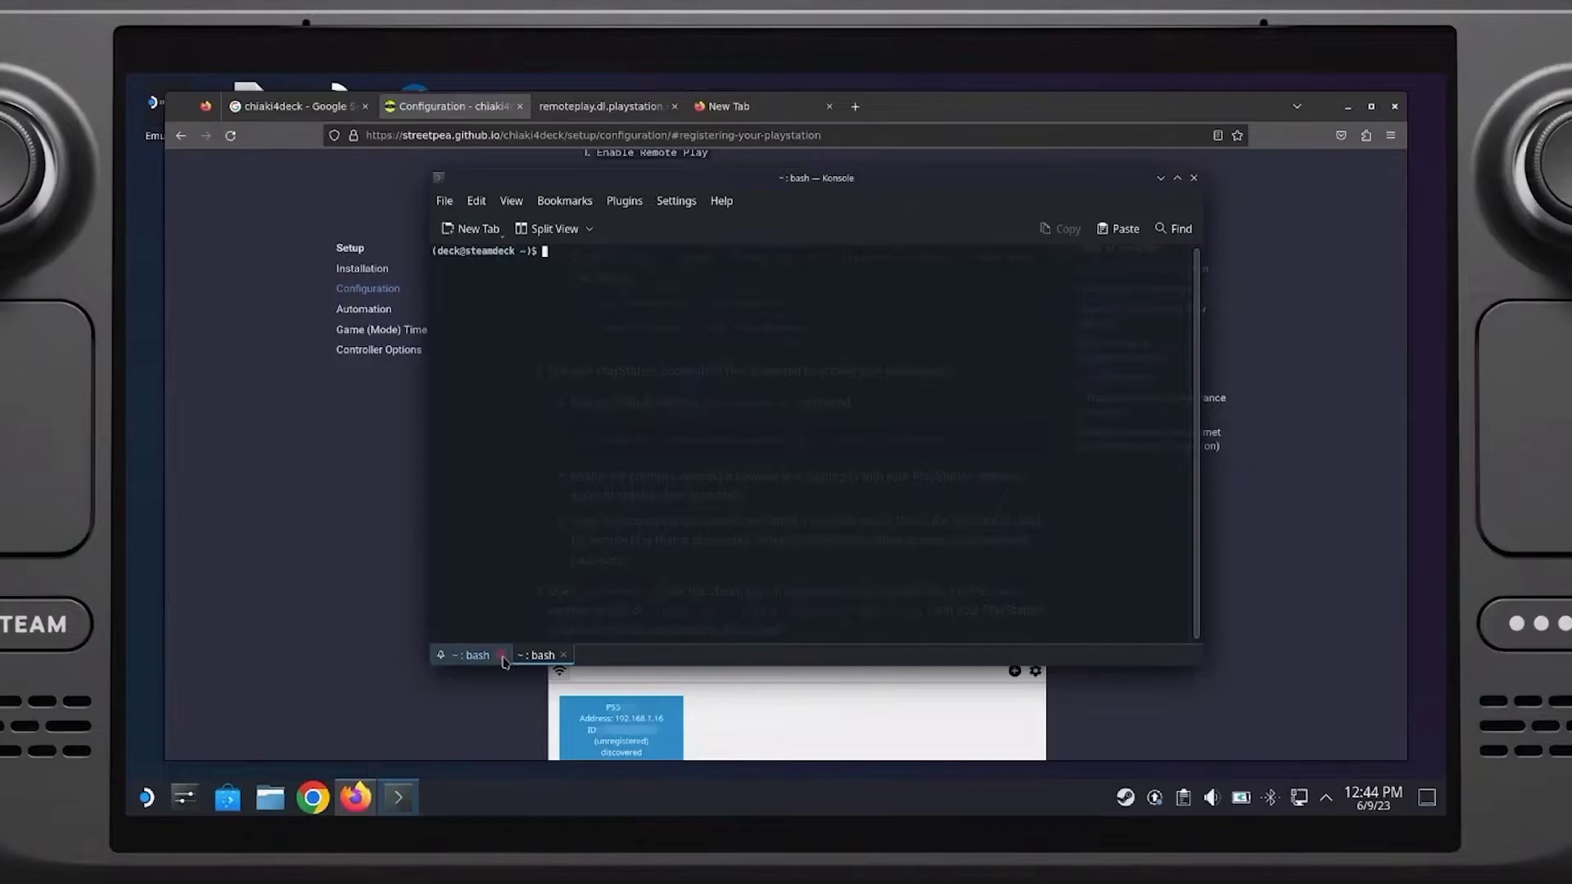
# - Launch chiaki4deck from Games and register the PS5 at 192.168.1.184 with account ID and PIN
pyautogui.click(142, 800)
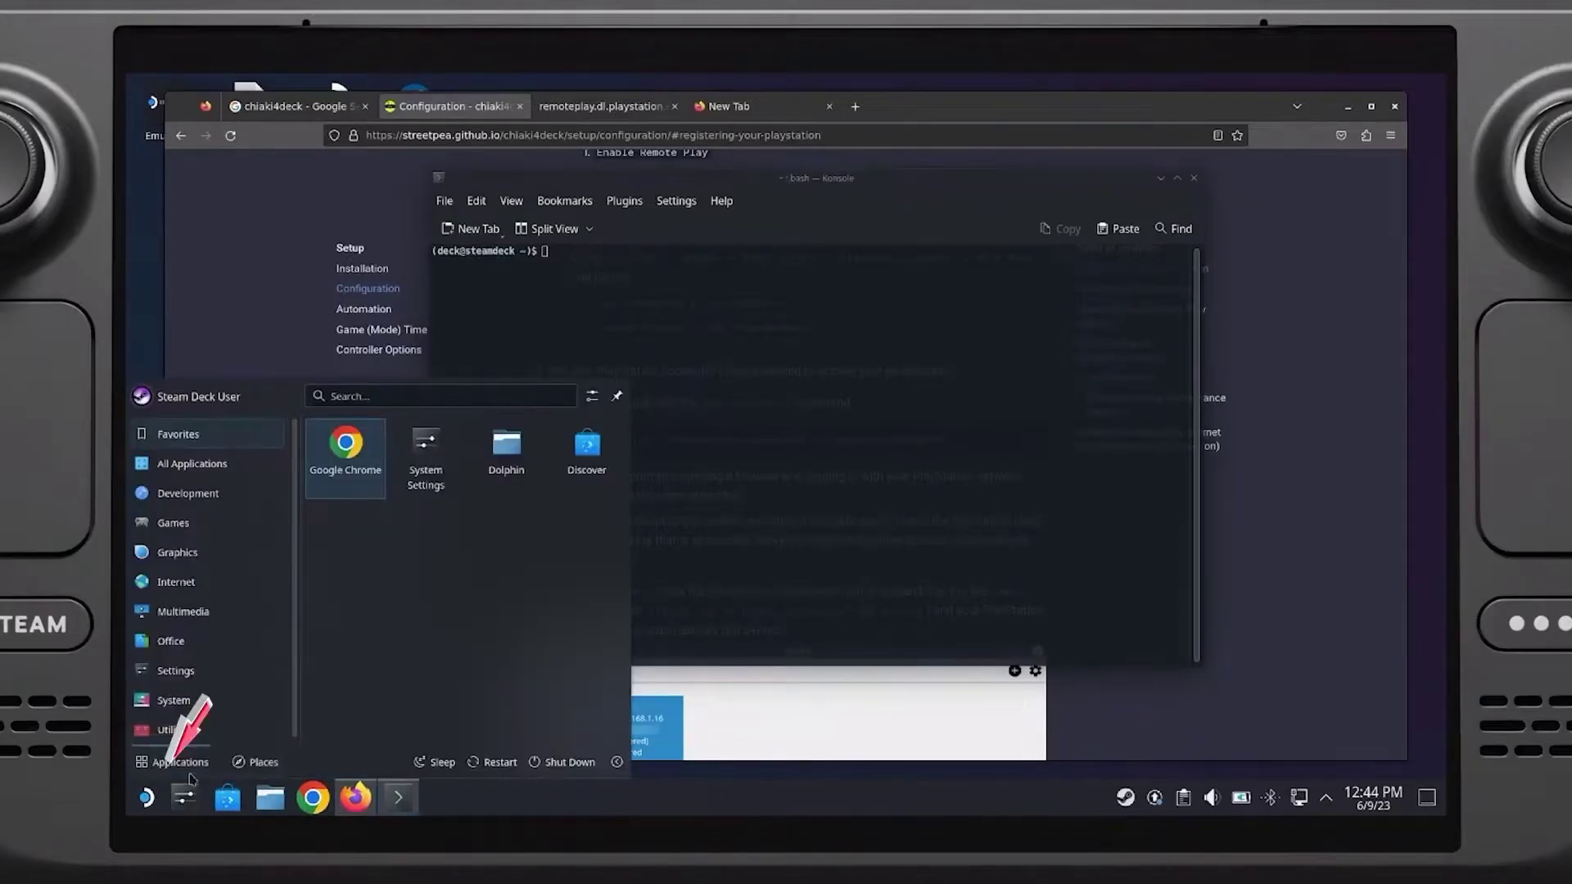
pyautogui.moveTo(237, 528)
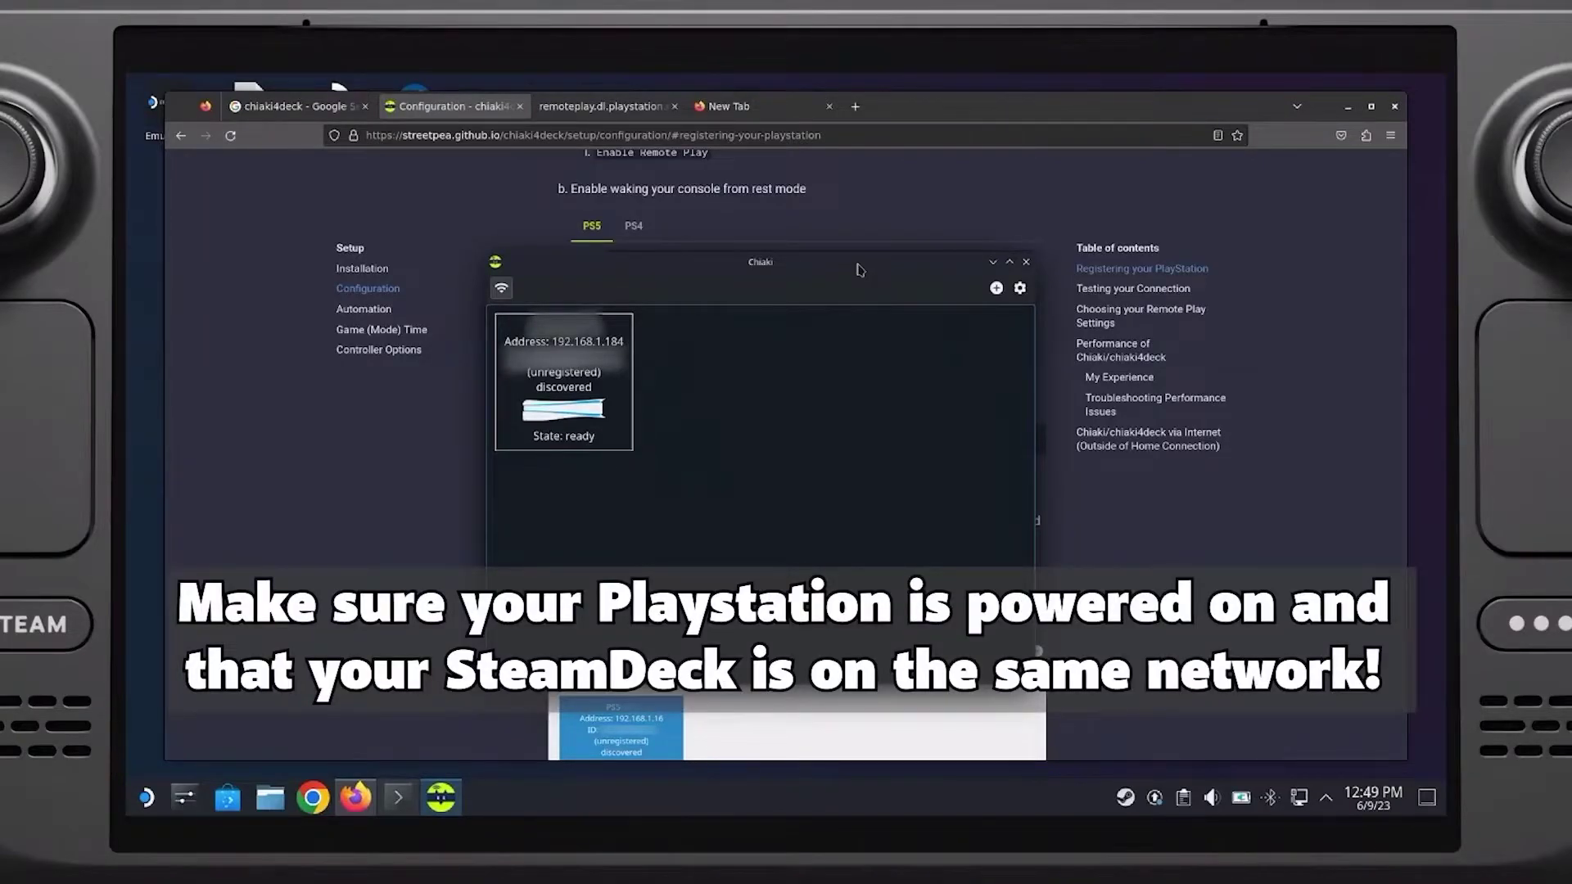
pyautogui.click(602, 401)
pyautogui.doubleClick(602, 401)
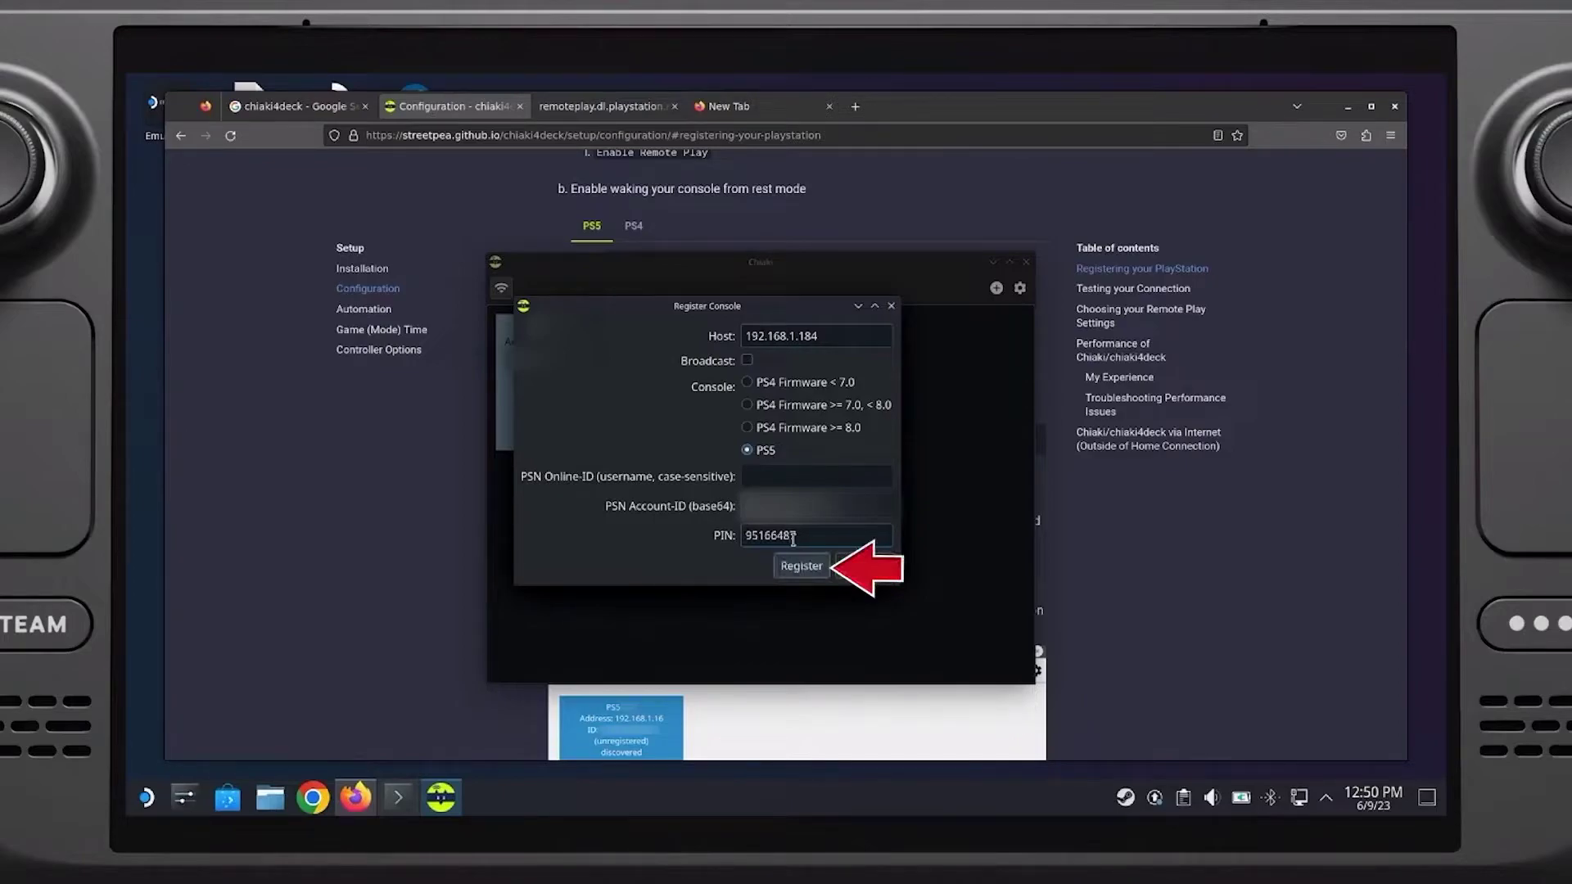
pyautogui.click(801, 566)
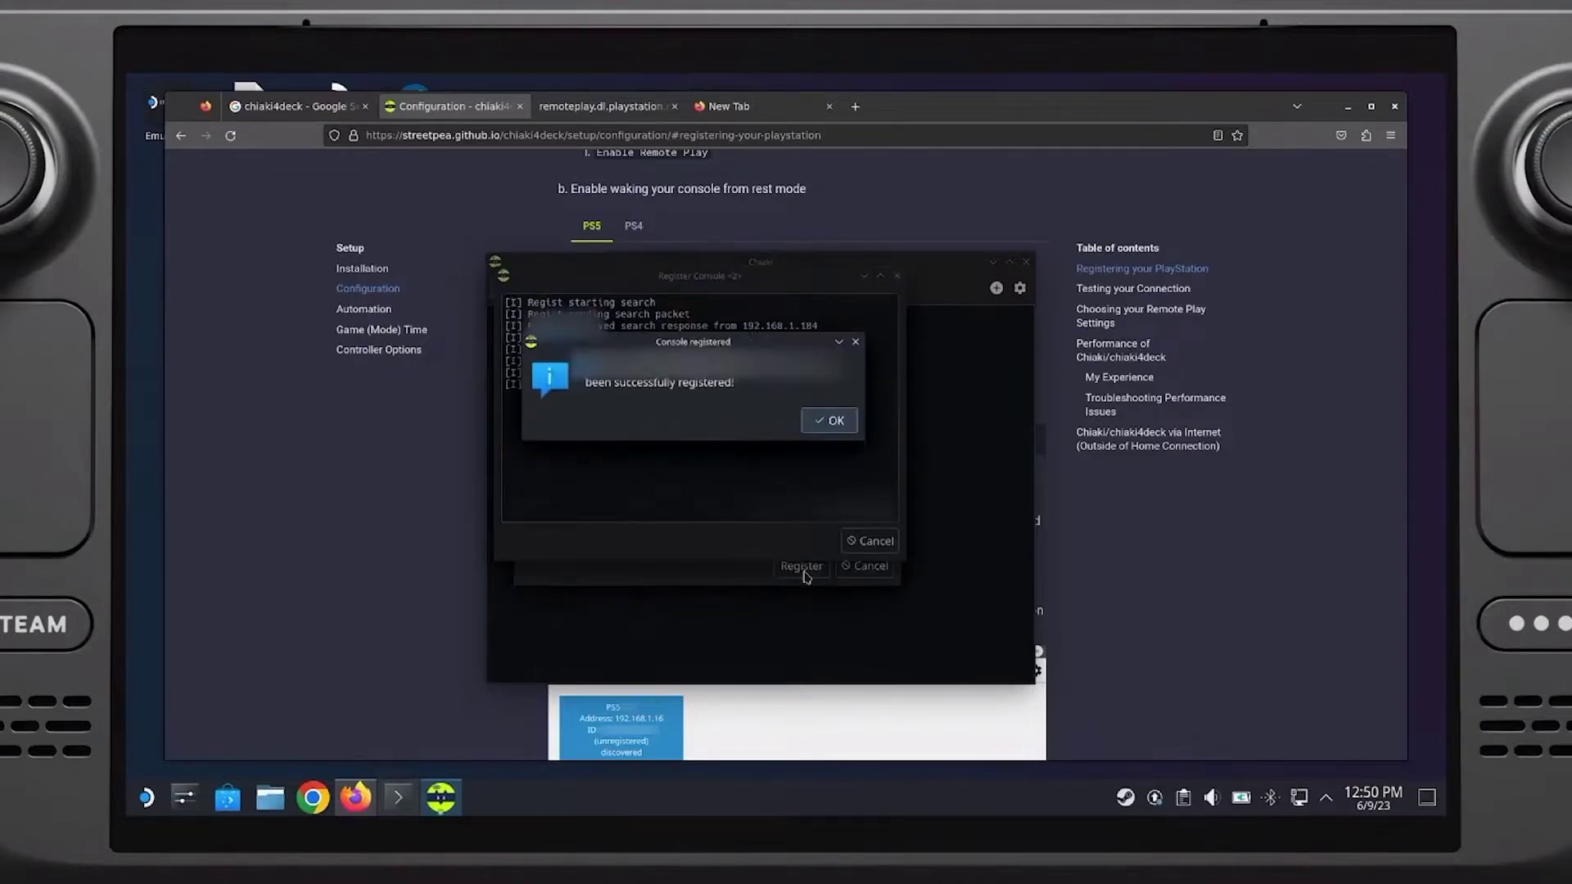
pyautogui.click(835, 421)
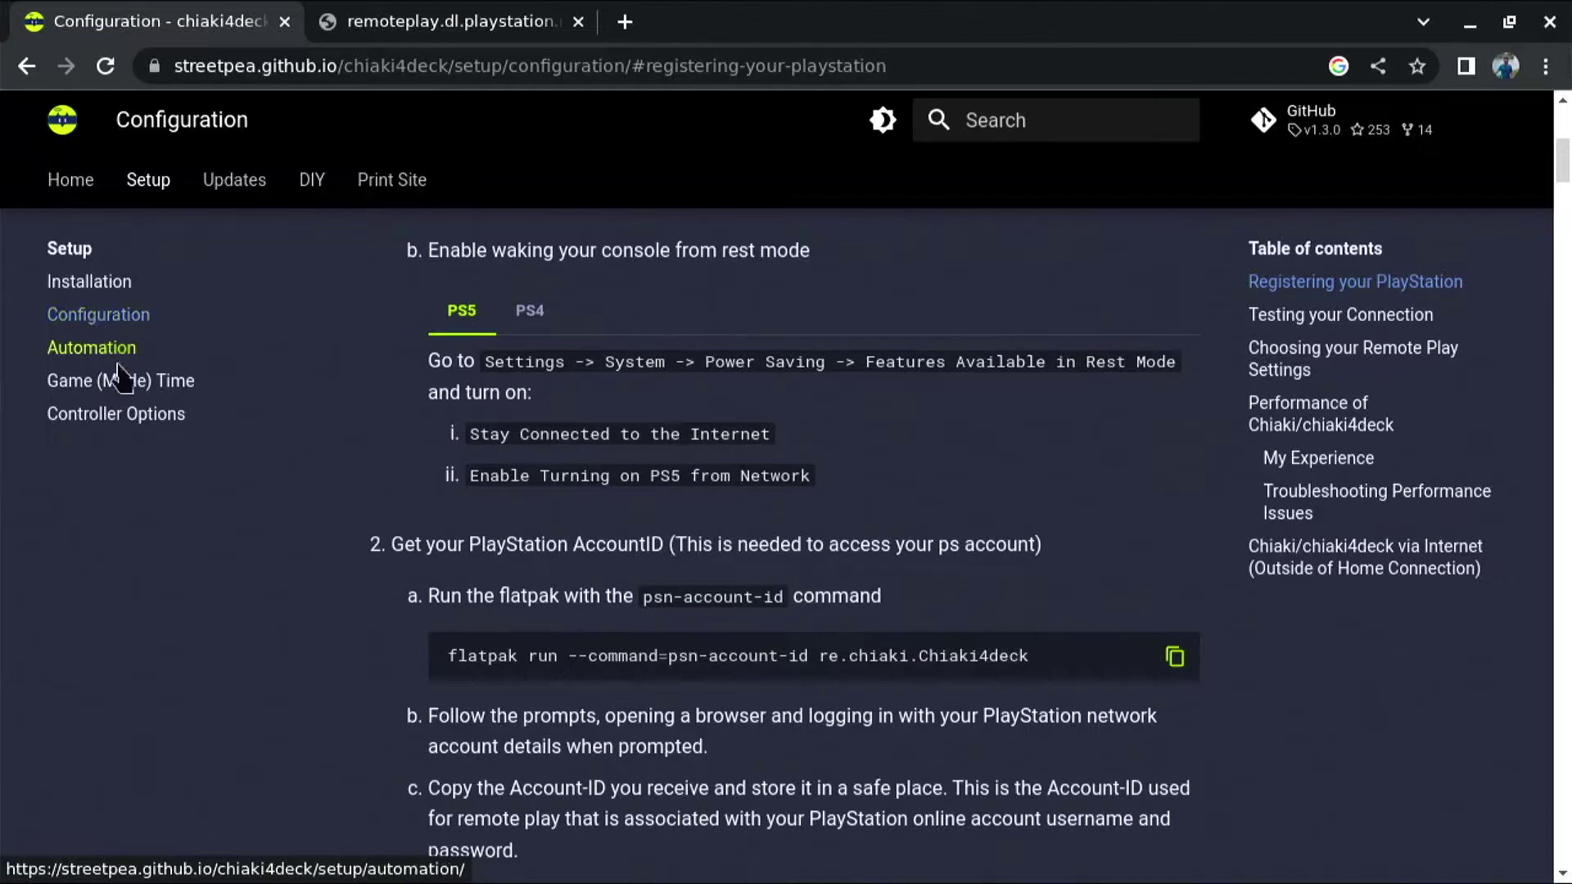
# - Copy the flatpak run command for Chiaki from the docs' Automation page
pyautogui.click(94, 352)
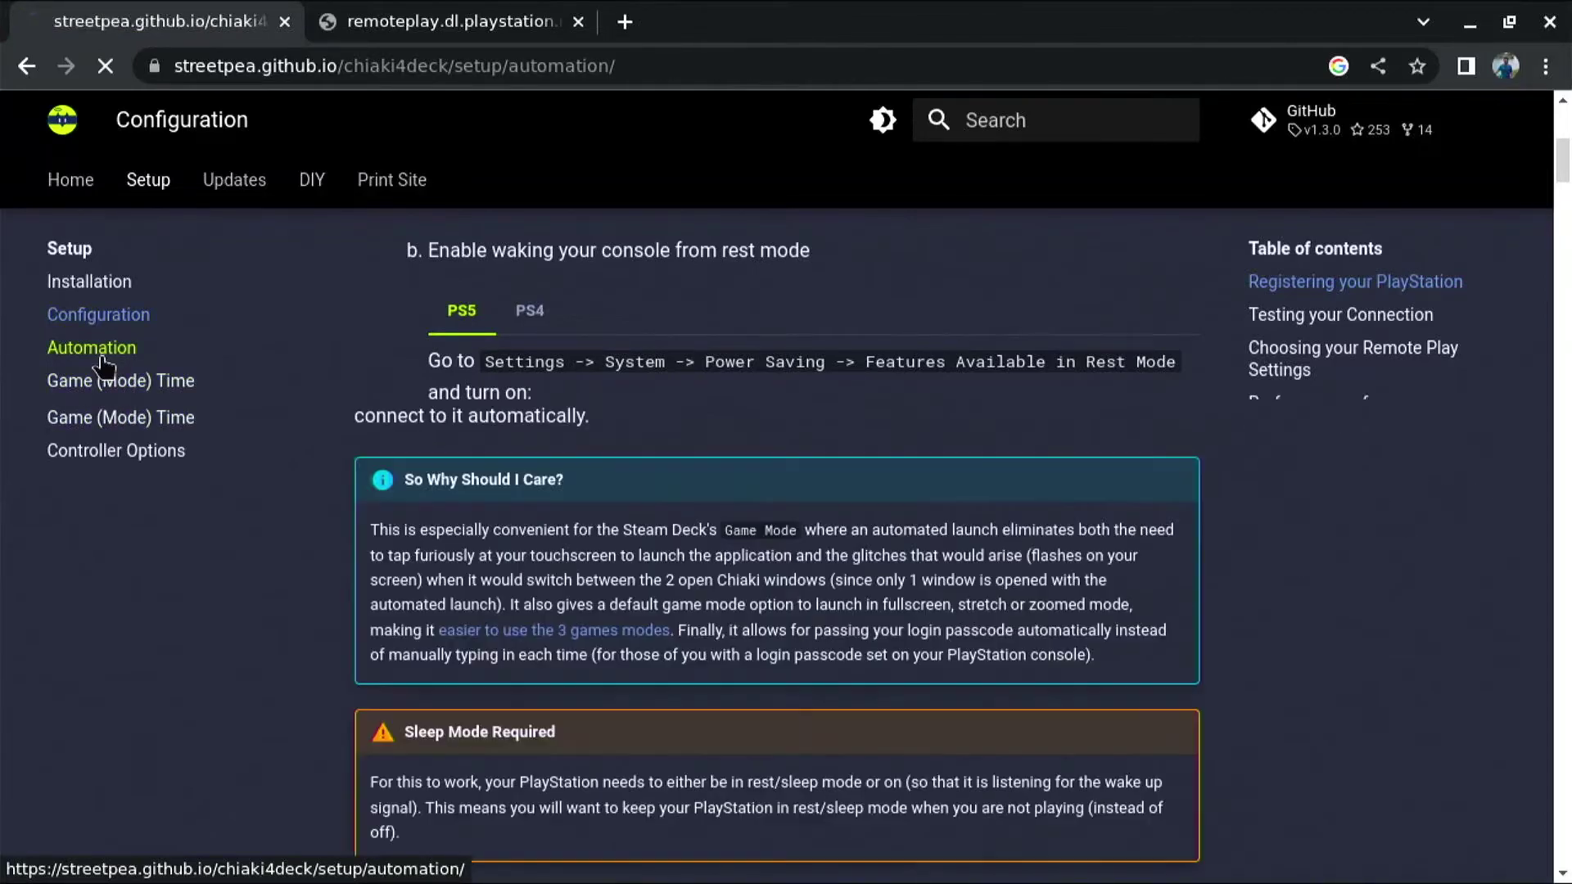
pyautogui.scroll(-4, 1307, 385)
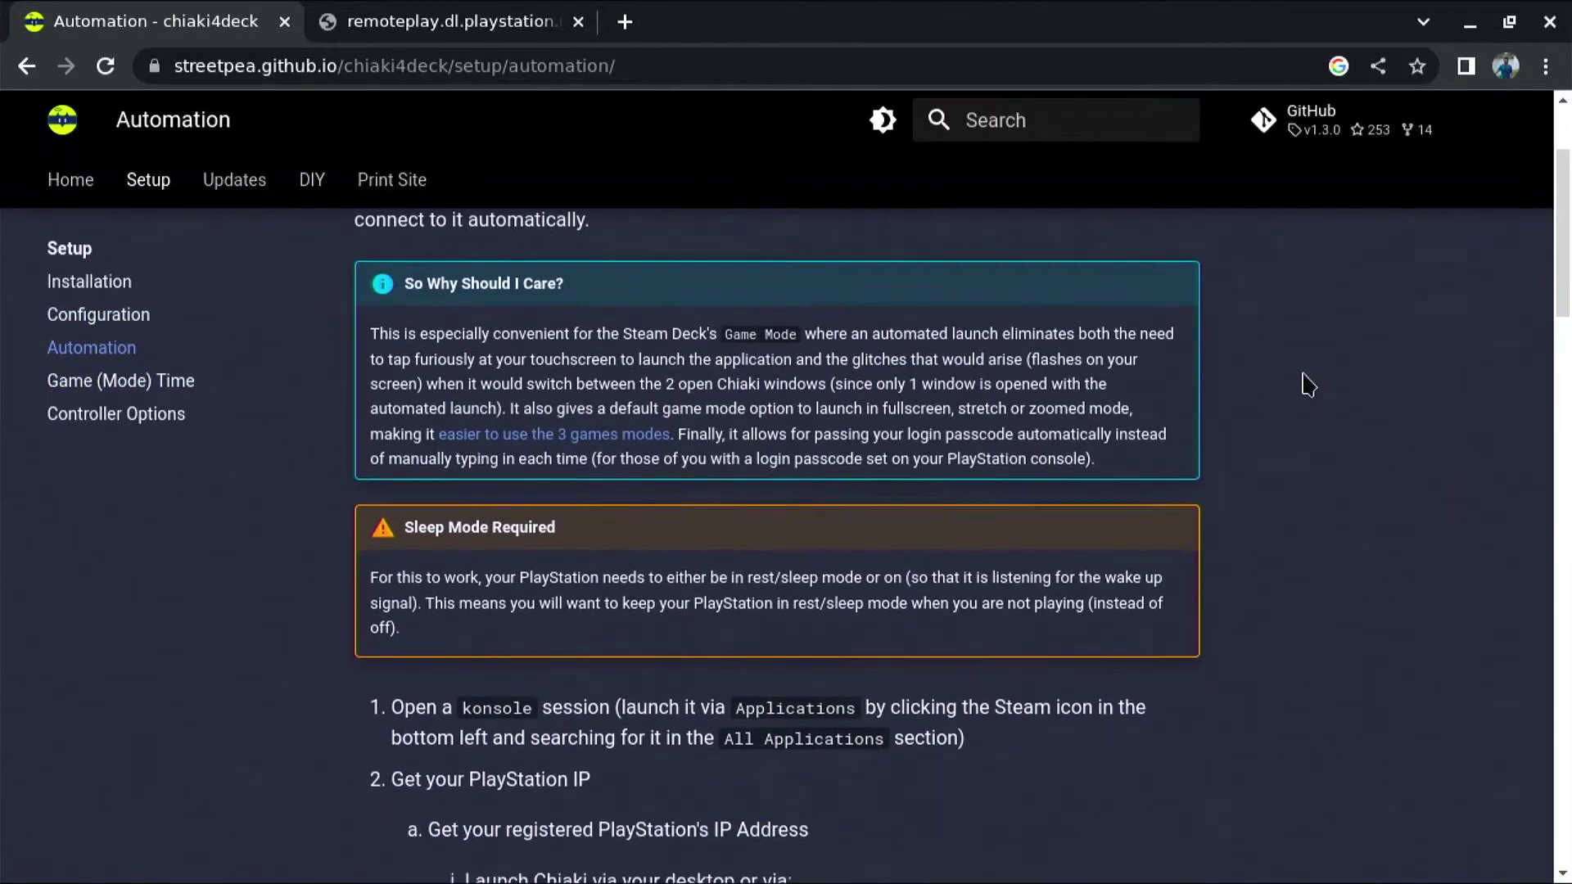
pyautogui.scroll(-1, 1308, 385)
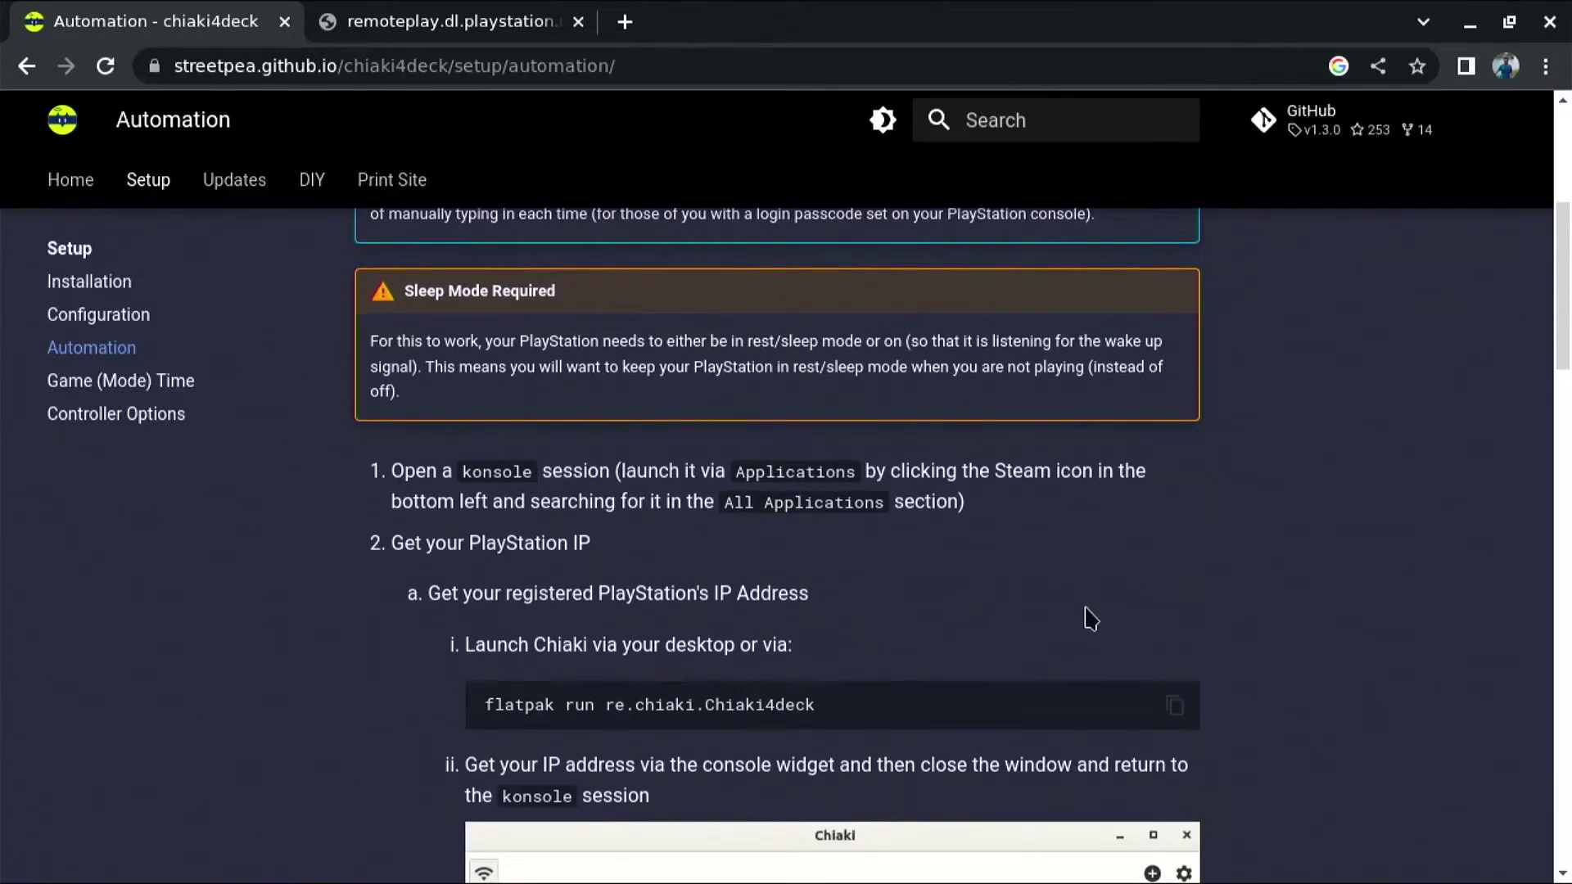
pyautogui.click(1174, 707)
# - Launch Chiaki from Konsole, confirm the console shows registered and ready, then close it
pyautogui.hotkey('alt', 'Tab')
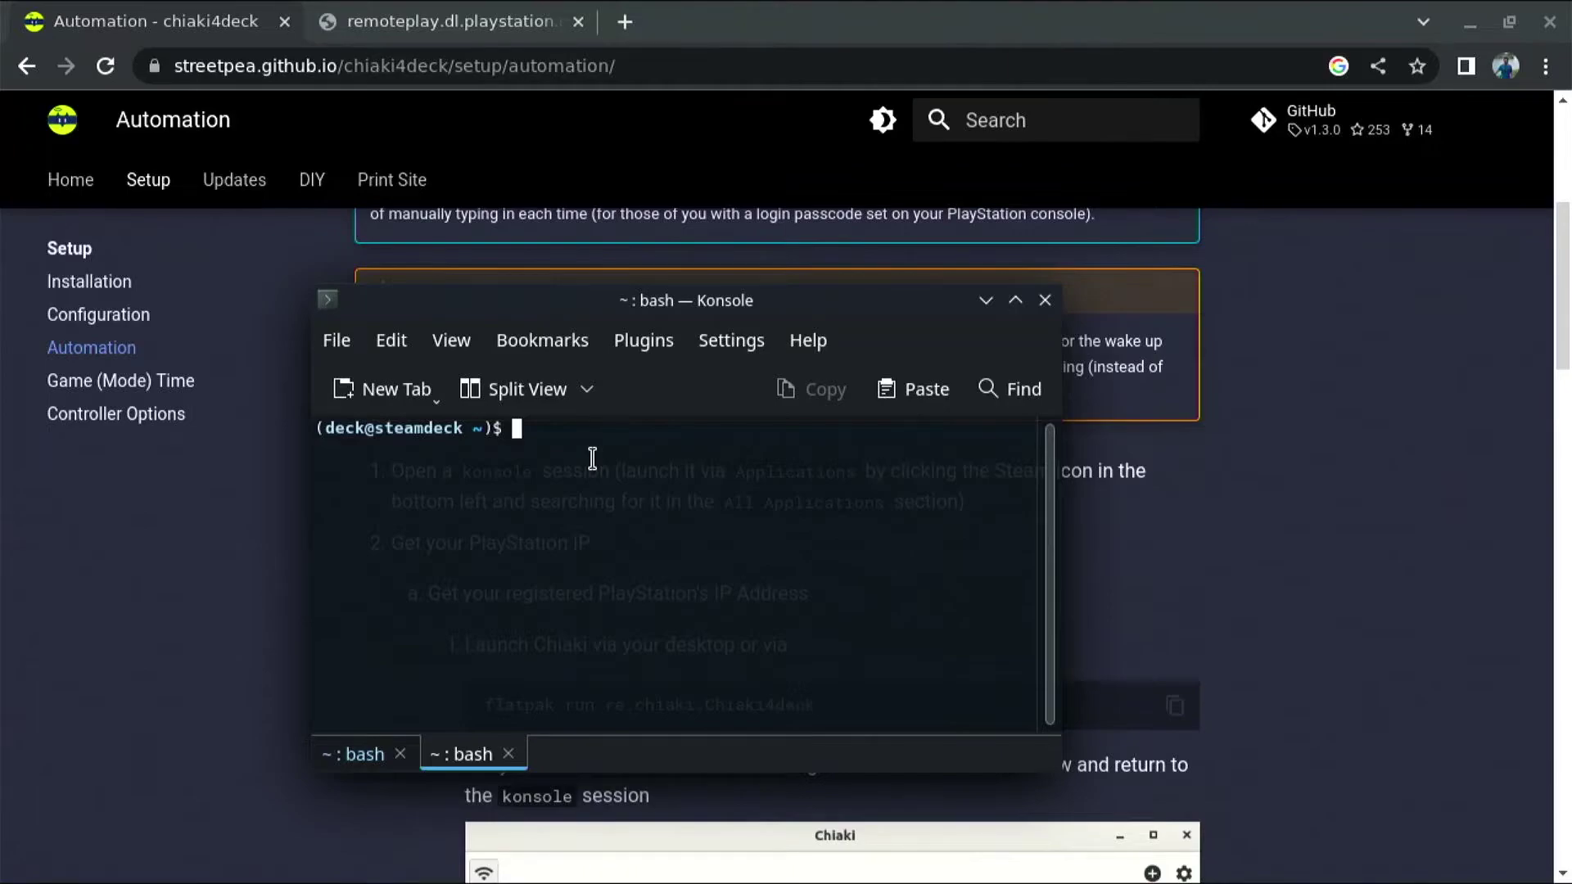
pyautogui.click(935, 394)
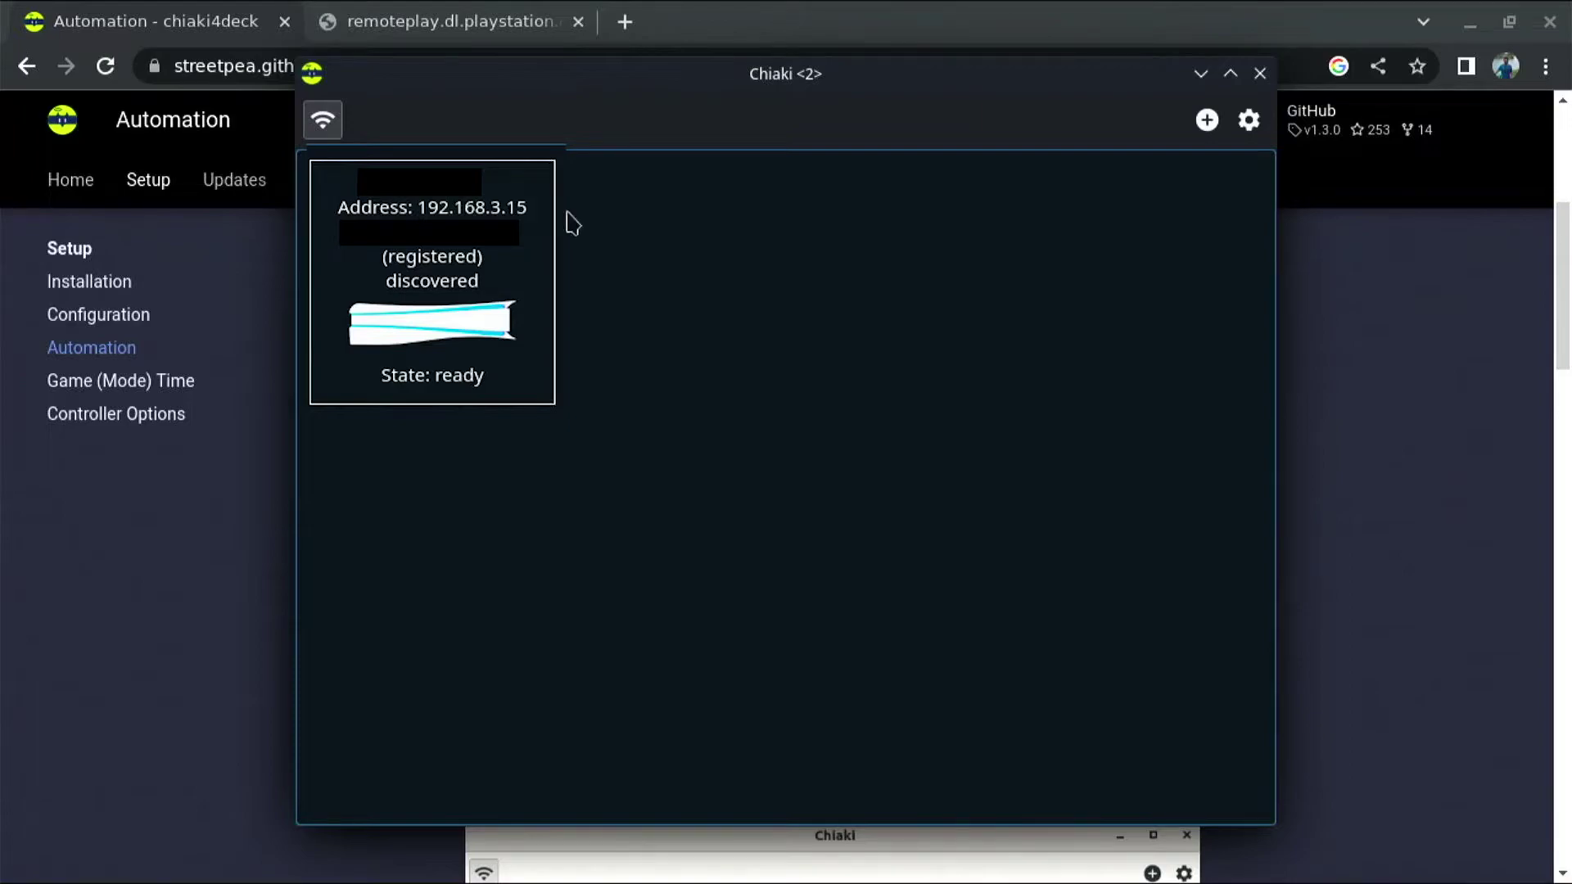
pyautogui.click(1258, 74)
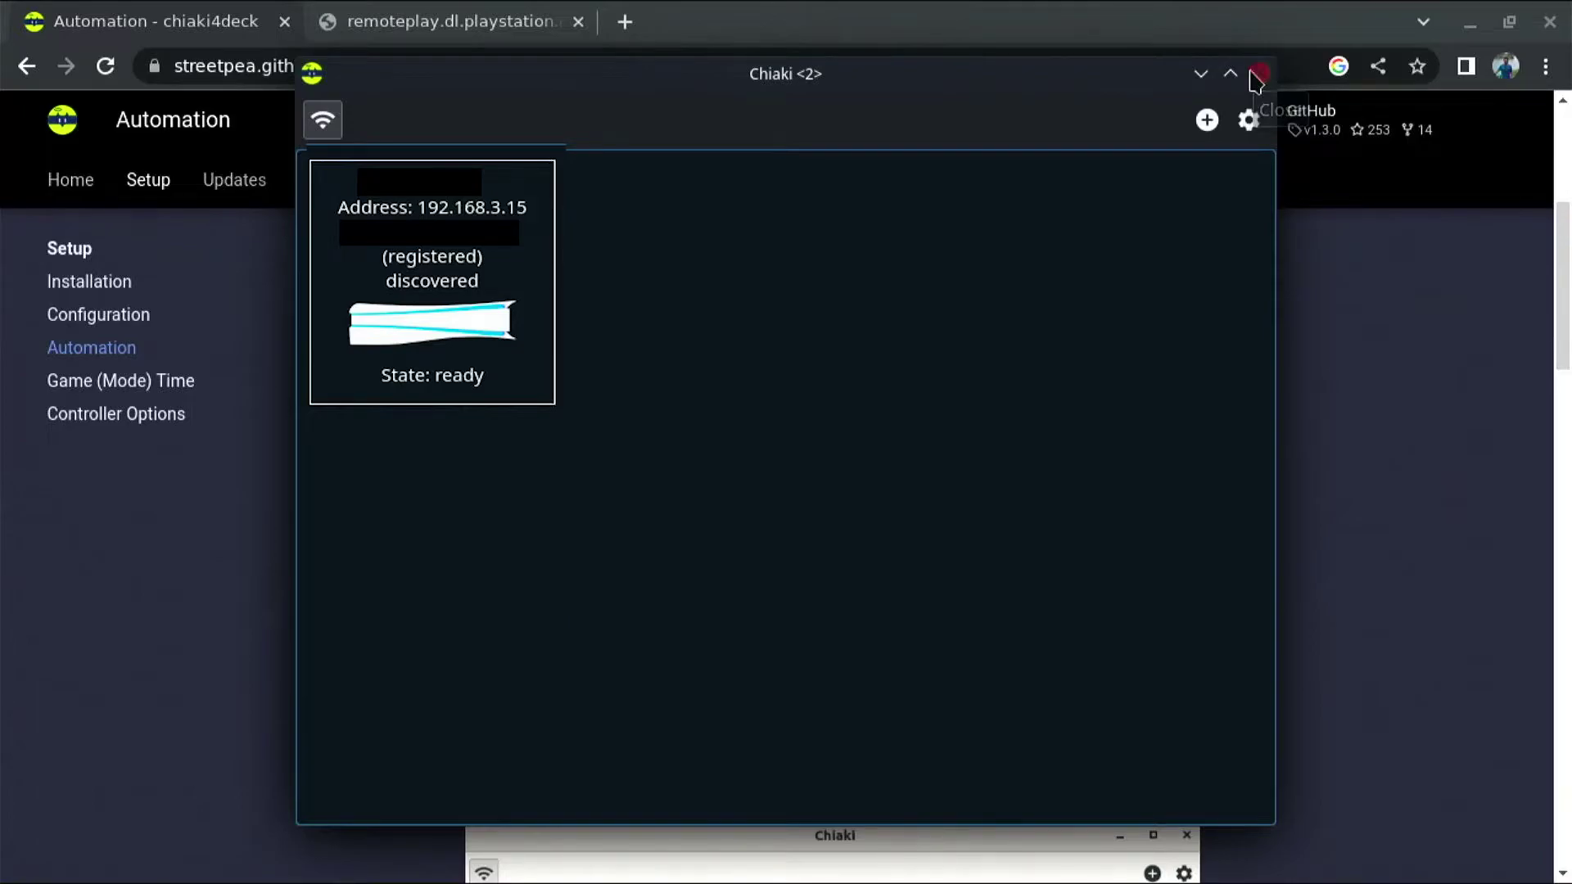